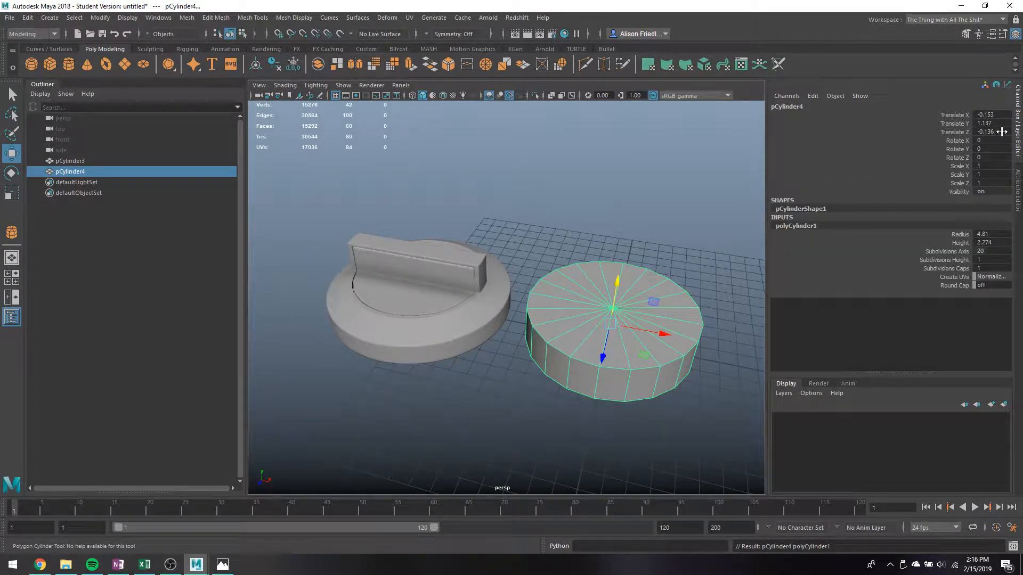
Centre the new cylinder on the grid by setting its Translate X and Translate Z to 0.
click(1002, 132)
ctrl+click(990, 114)
text(0)
key(Return)
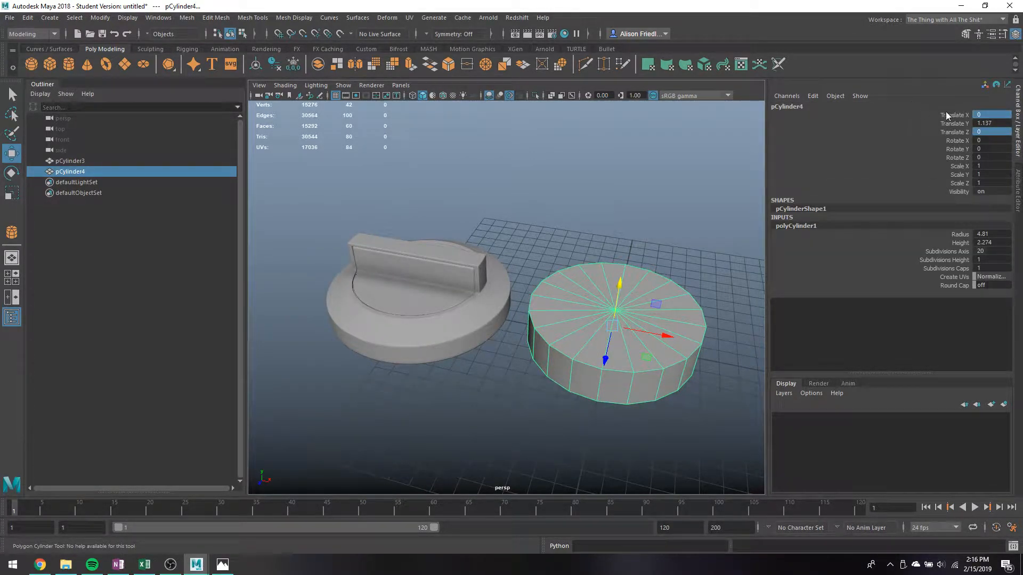
Set the cylinder's axis subdivisions to 40 and its cap subdivisions to 4.
click(982, 247)
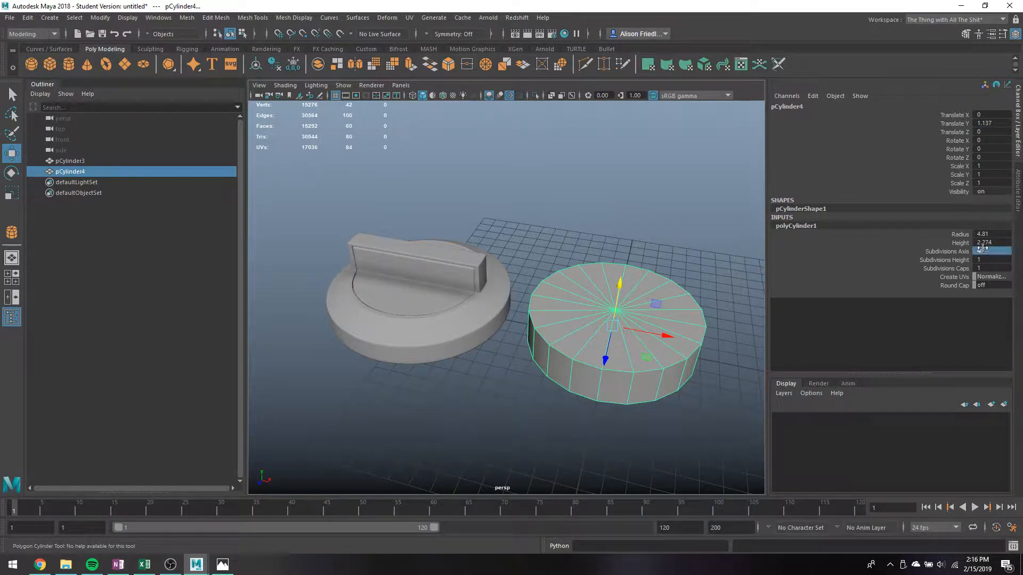
text(40)
key(Return)
alt+middle_drag(692, 265, 635, 247)
alt+drag(691, 240, 666, 264)
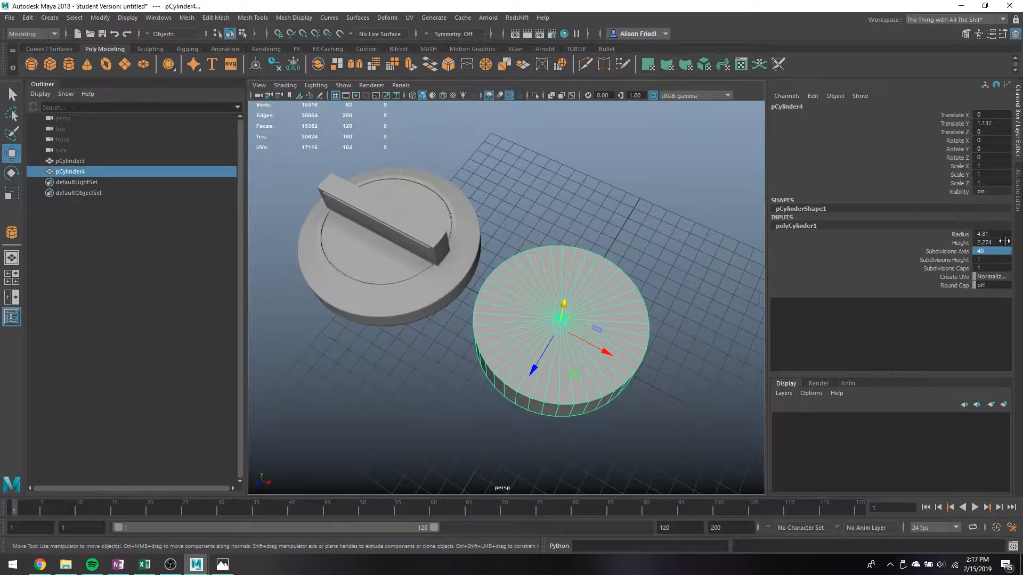
click(868, 270)
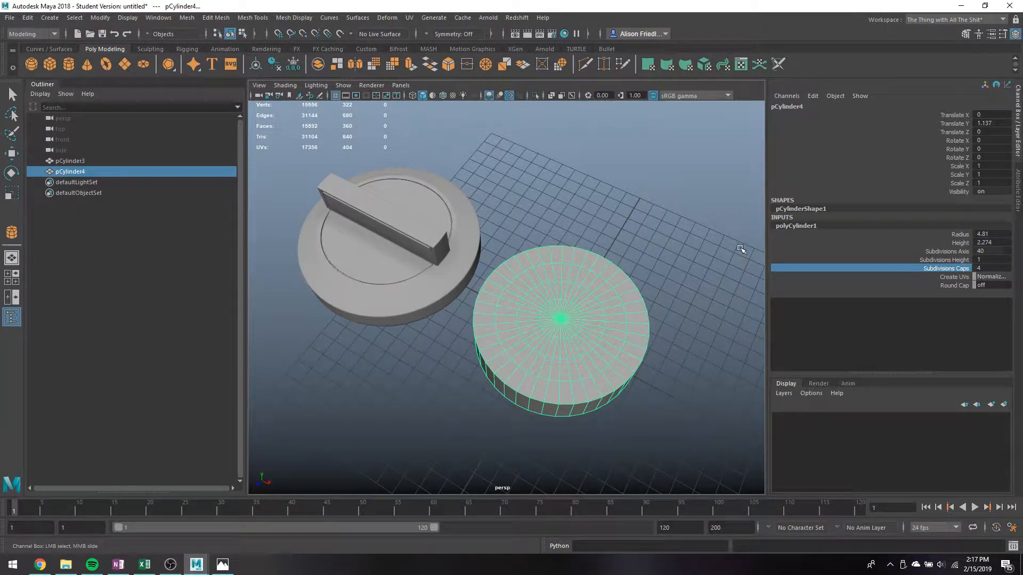
alt+drag(586, 288, 485, 278)
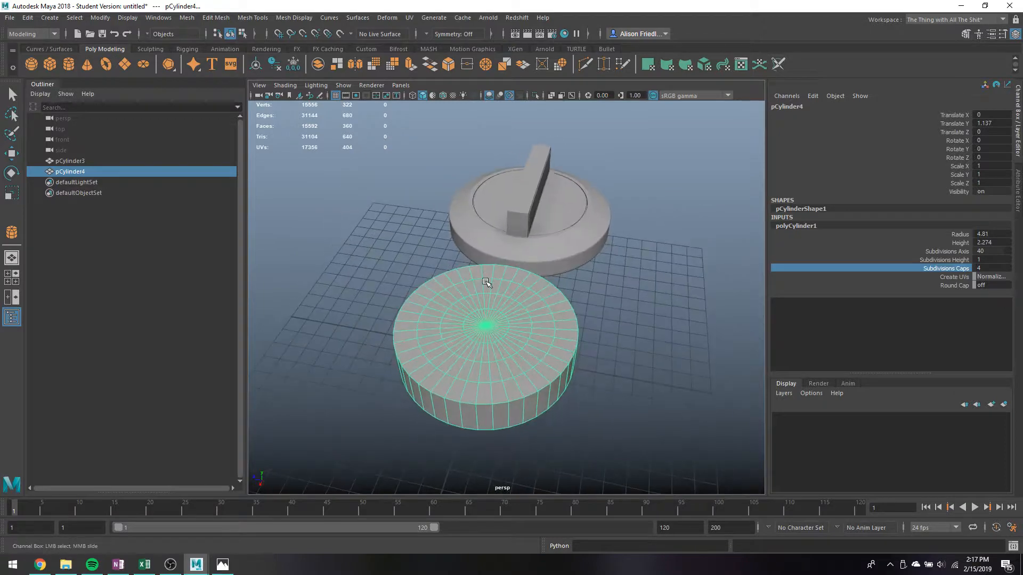
Delete the second ring of faces on the cylinder's top cap and the remaining disc of faces inside it.
key(w)
scroll(506, 298, up, 5)
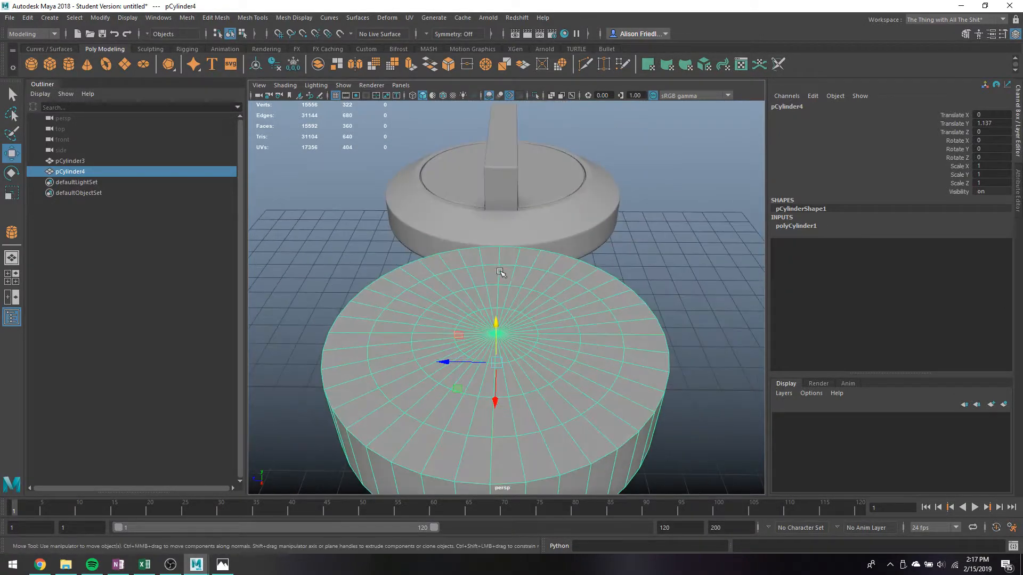
right_drag(500, 258, 499, 288)
click(485, 284)
key(q)
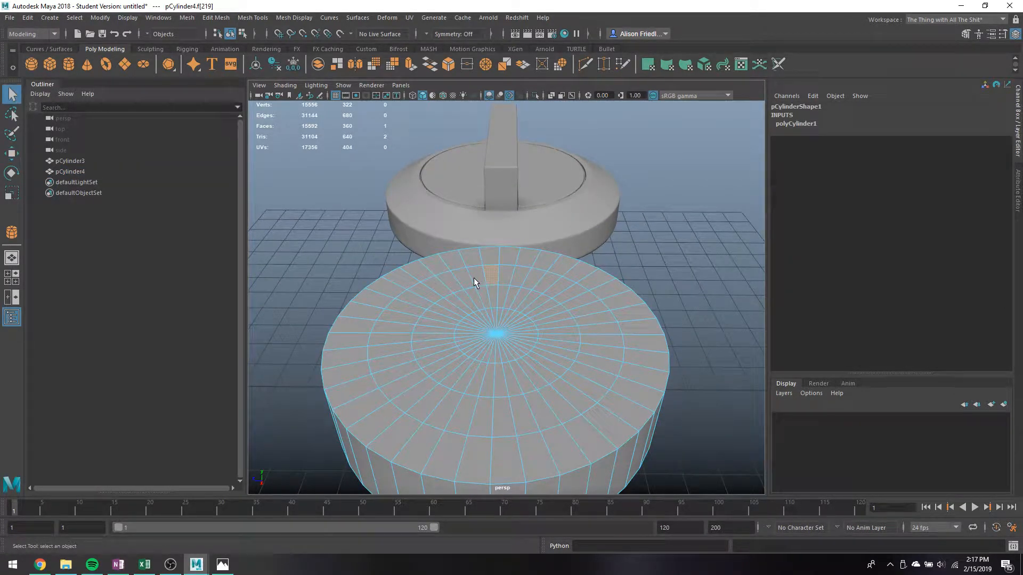
double_click(474, 281)
key(Delete)
double_click(492, 296)
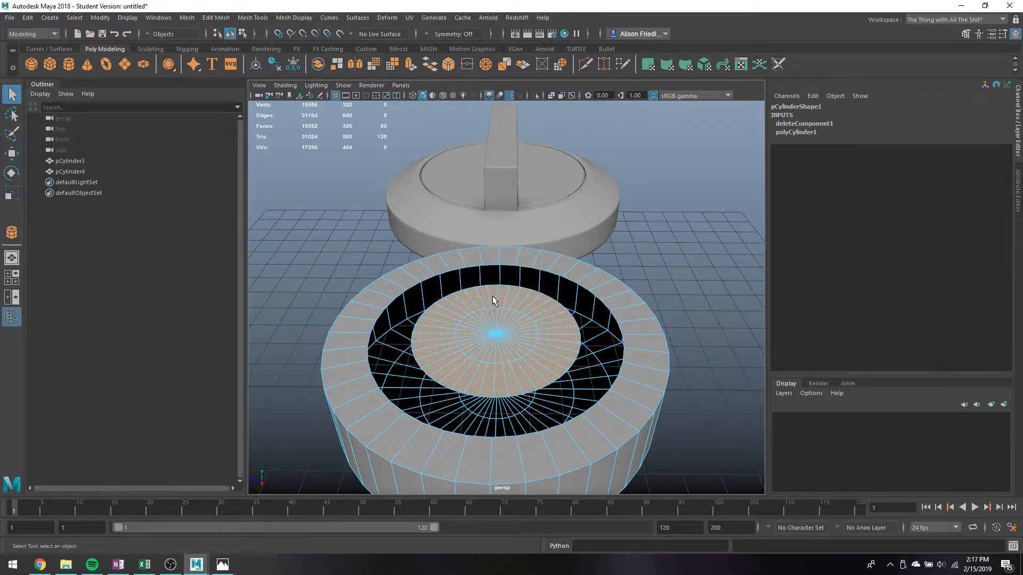
key(Delete)
Bridge the two opposite pairs of rim edges across the top opening and raise the bridge's divisions to 2.
right_drag(503, 261, 501, 266)
click(504, 271)
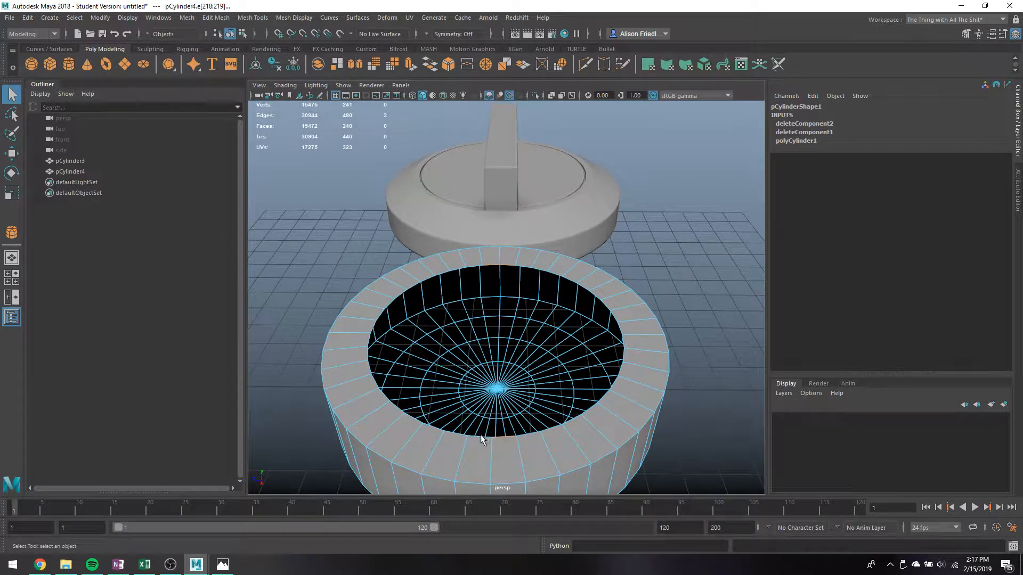
click(216, 18)
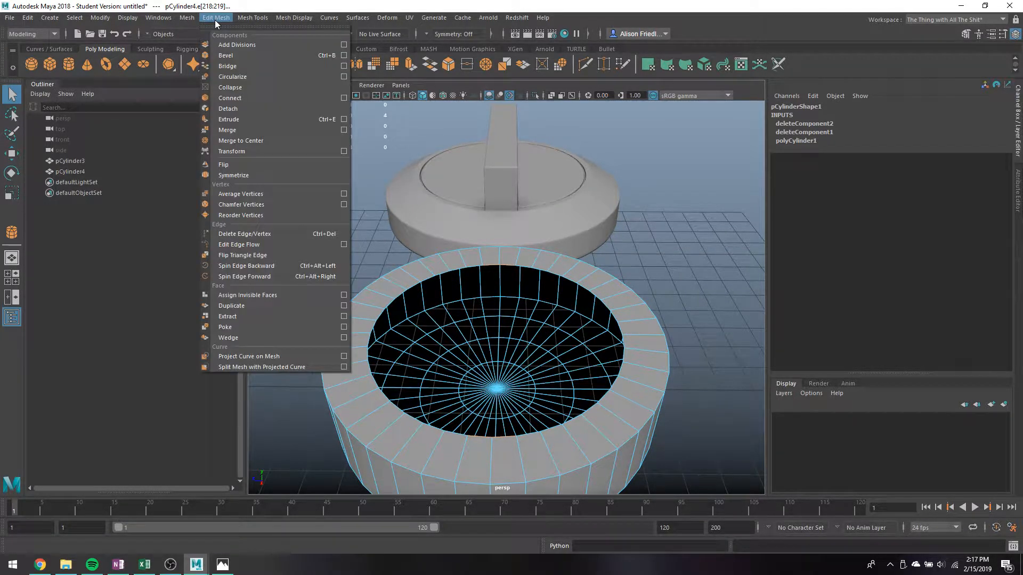
click(228, 65)
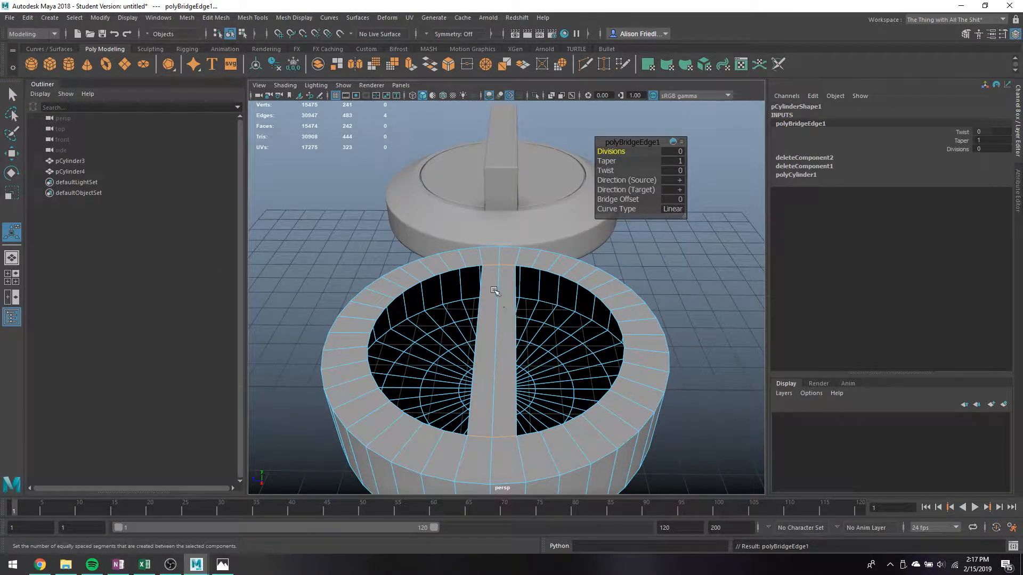
alt+drag(494, 292, 480, 257)
right_drag(479, 257, 672, 230)
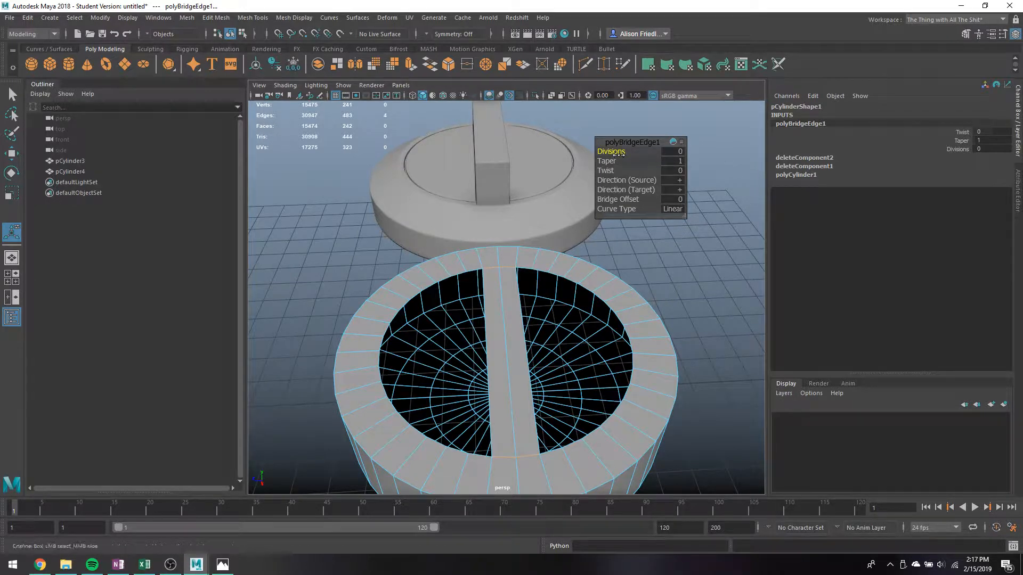
drag(623, 153, 631, 153)
Scale the bridge's cross edges apart along its length so they sit near the opening's rim.
alt+drag(547, 317, 619, 320)
key(q)
right_drag(577, 302, 583, 243)
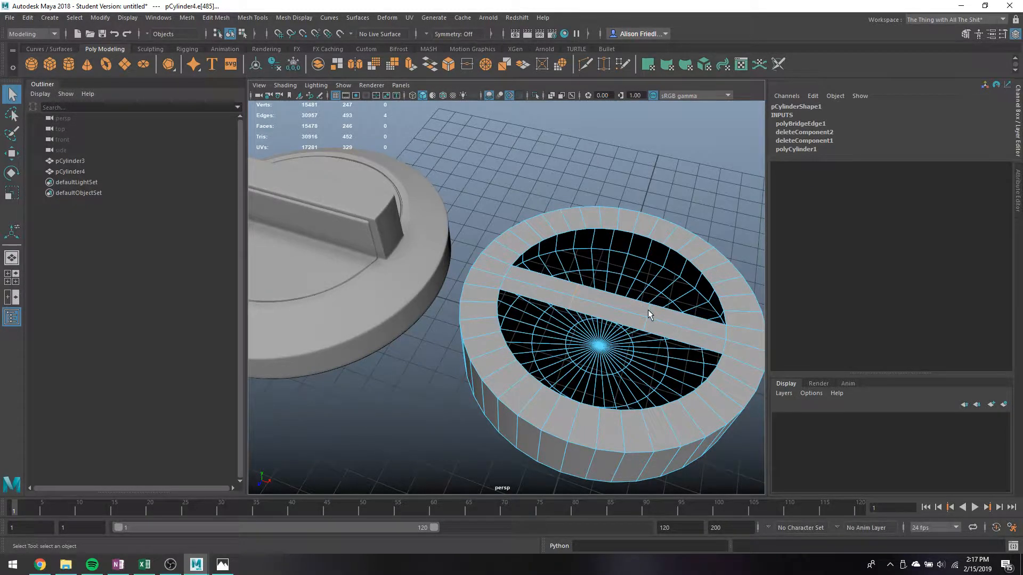
key(r)
drag(660, 320, 745, 355)
key(q)
Select the curved rim edges of the opening on one side of the bridge and set symmetry to Object Z.
alt+drag(602, 335, 500, 293)
right_drag(495, 248, 481, 288)
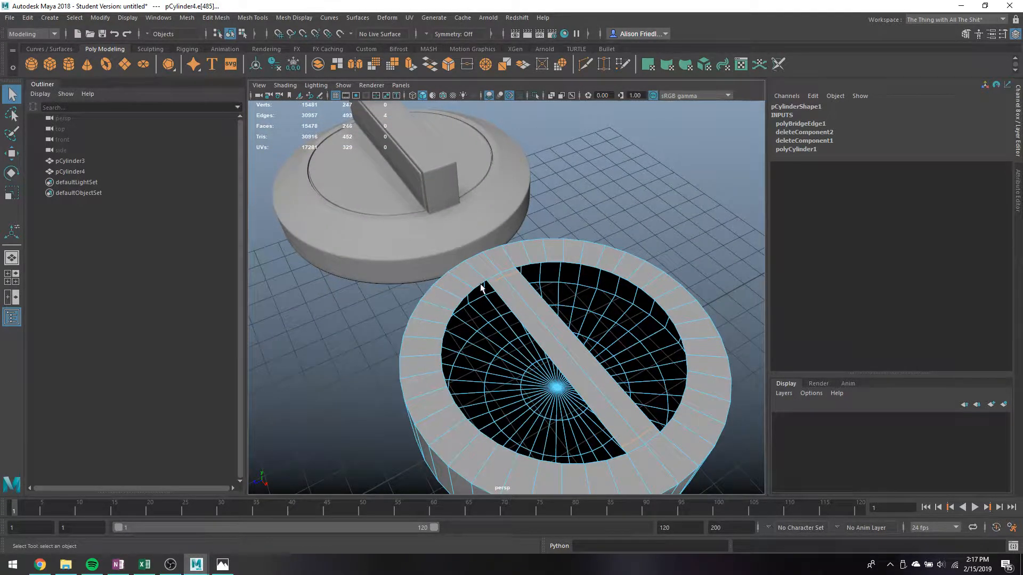
ctrl+drag(489, 284, 533, 325)
ctrl+drag(626, 451, 626, 453)
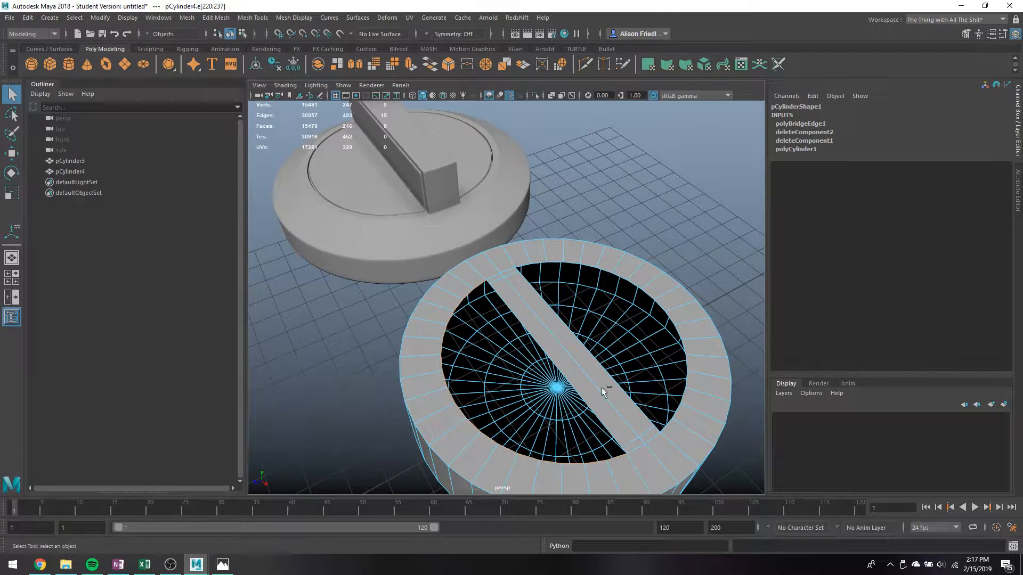
click(437, 34)
click(448, 72)
Extrude the curved rim edges of both openings and scale them slightly inward to form a narrow ring.
alt+drag(458, 299, 405, 176)
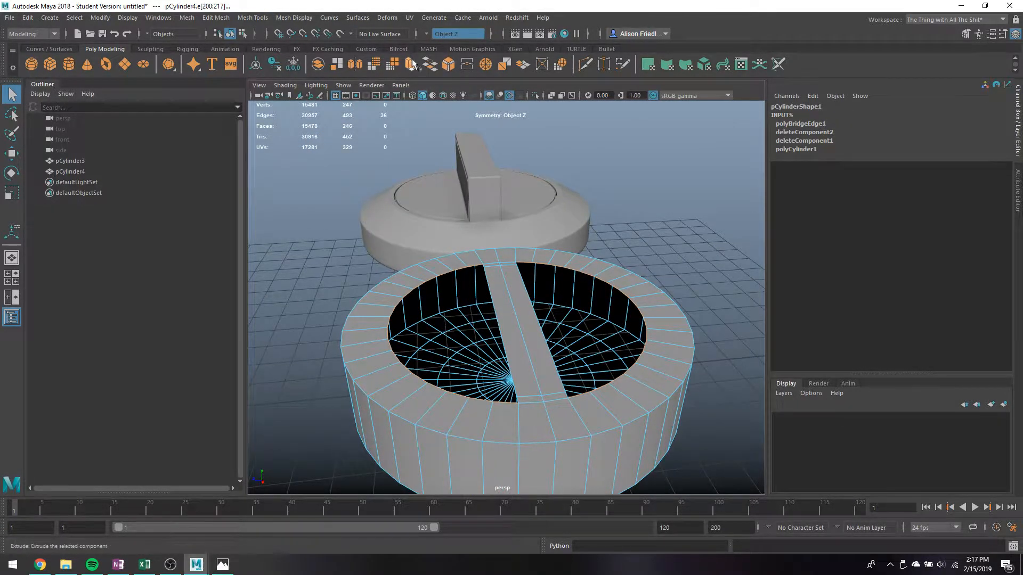
key(ctrl+e)
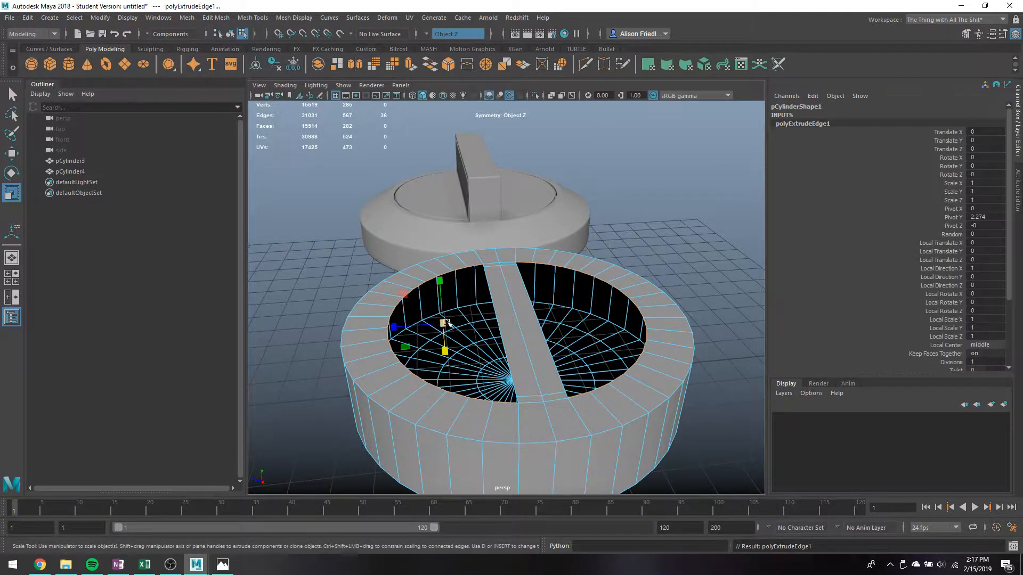
alt+drag(448, 323, 410, 372)
key(w)
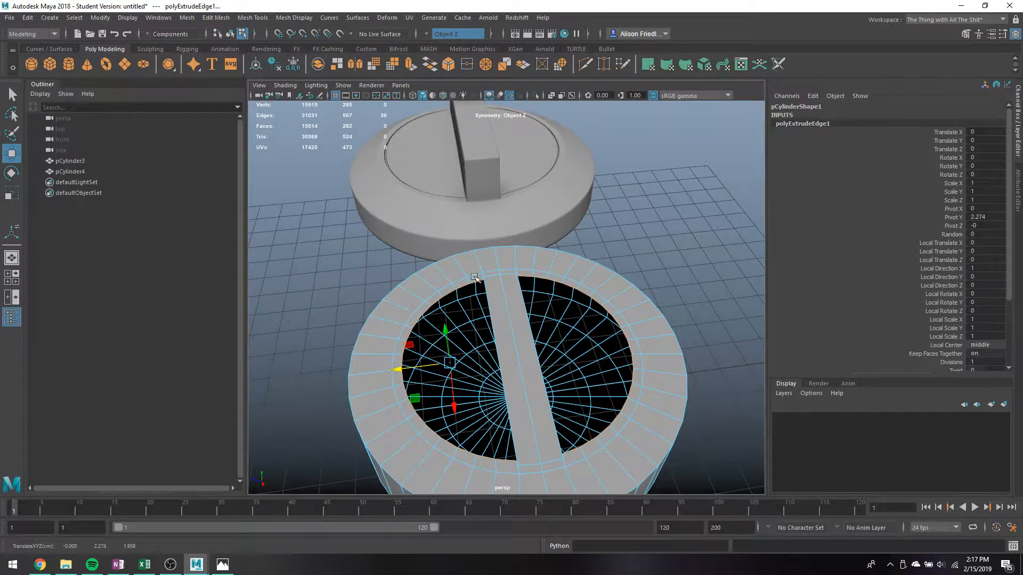
key(r)
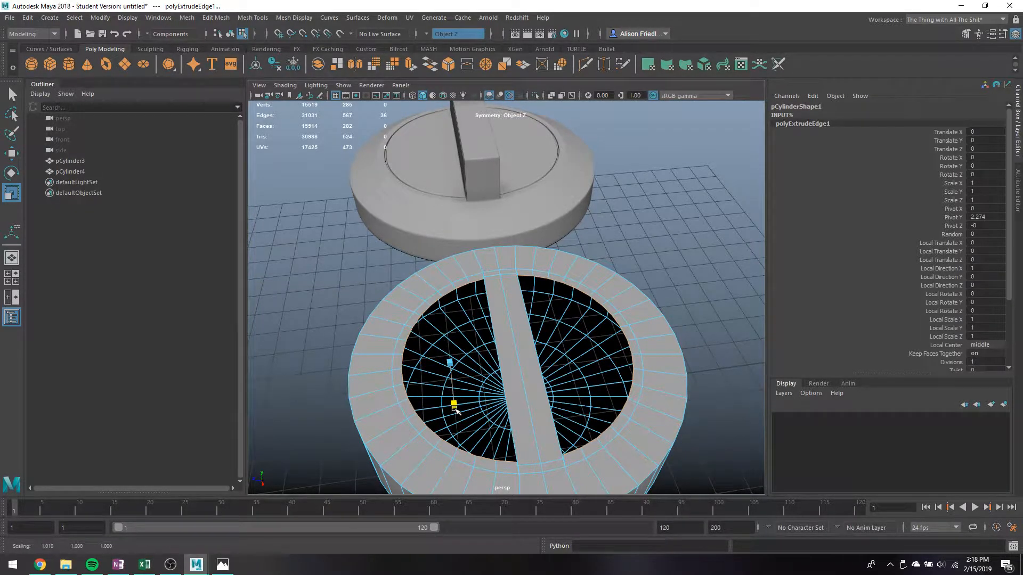
key(q)
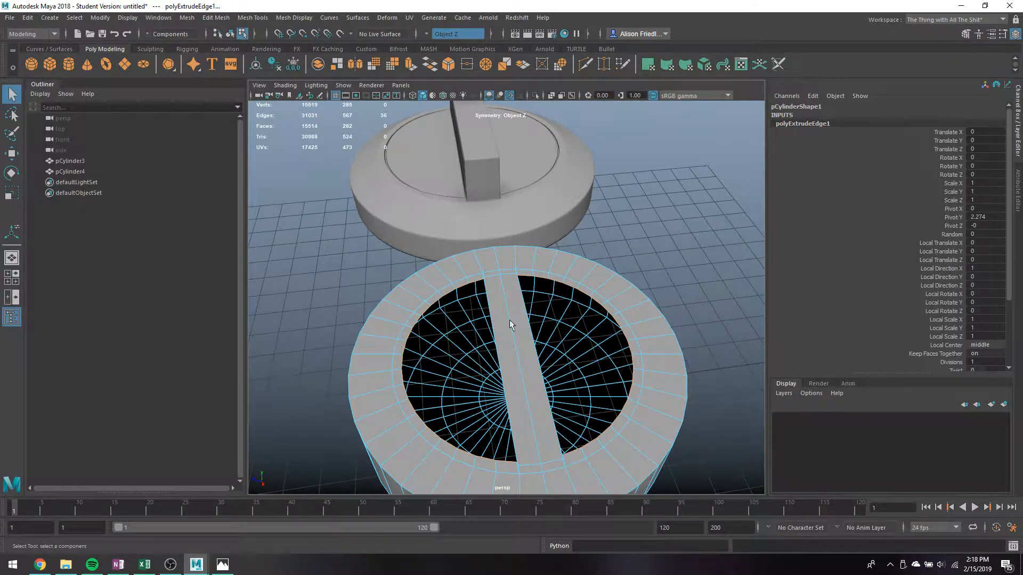
Scale the cross edges at both ends of the bridge along its length to line up with the extruded ring.
click(507, 275)
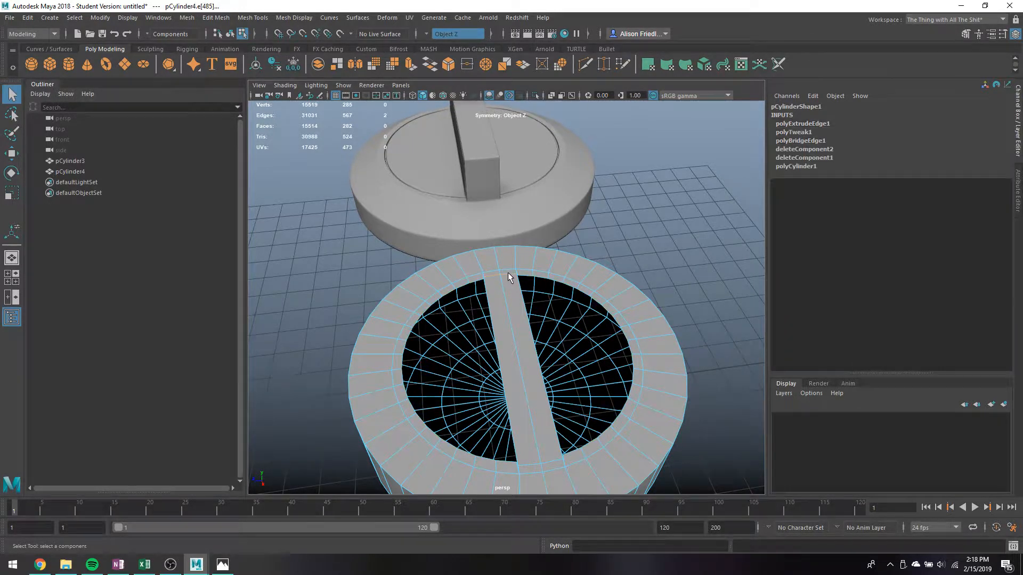
key(r)
shift+click(548, 460)
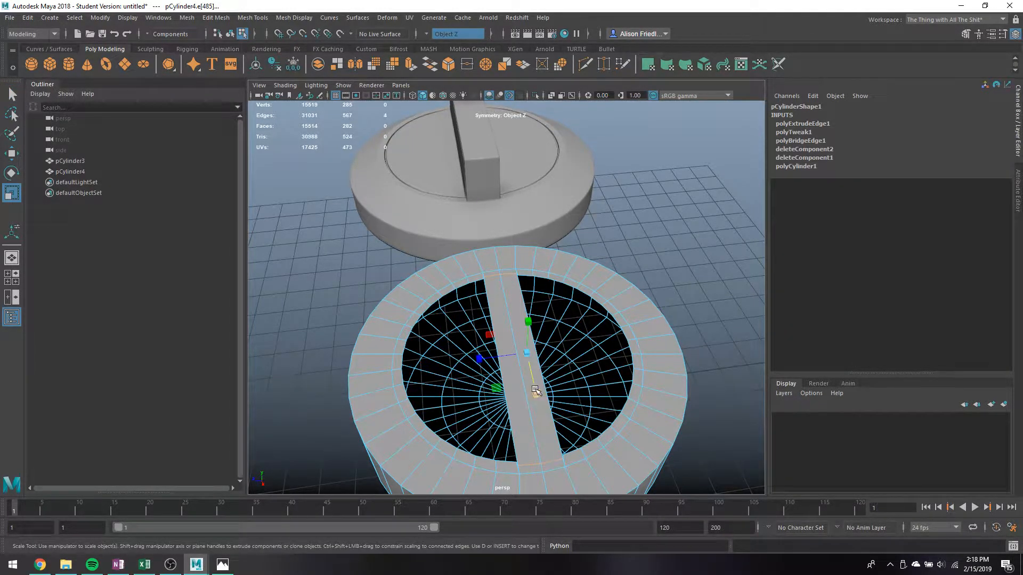
drag(538, 395, 535, 391)
key(q)
scroll(530, 367, down, 3)
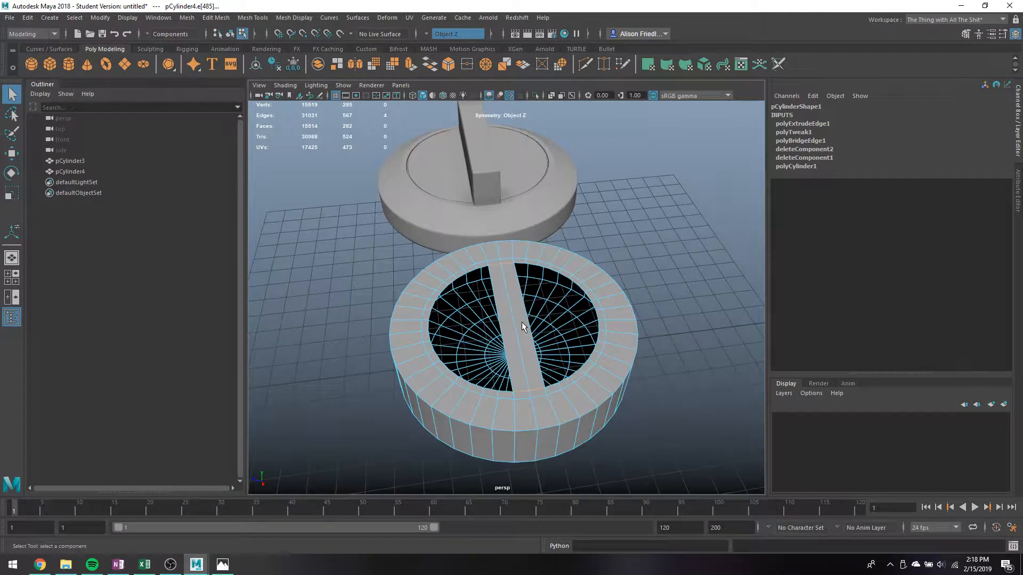
Merge the extruded ring's corner vertices with the adjoining bridge vertices at both ends of the bridge.
scroll(487, 279, up, 3)
right_drag(490, 257, 491, 256)
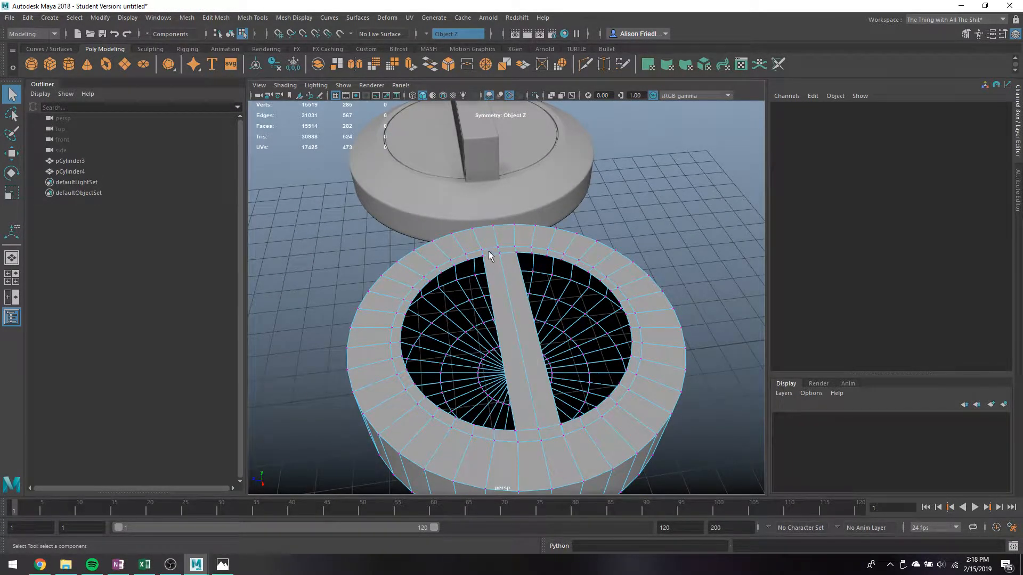
click(482, 258)
key(4)
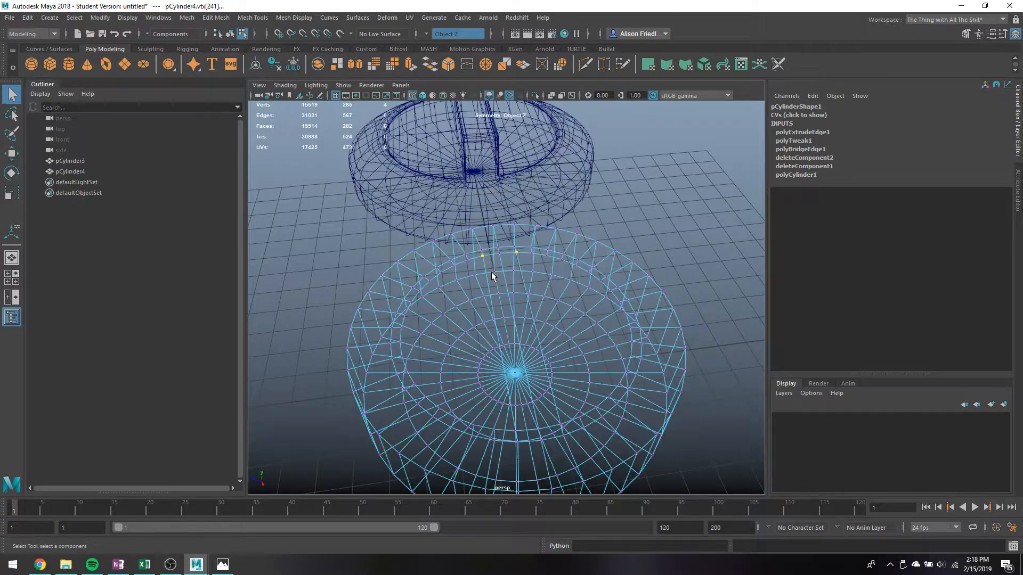
alt+drag(491, 272, 528, 275)
click(486, 64)
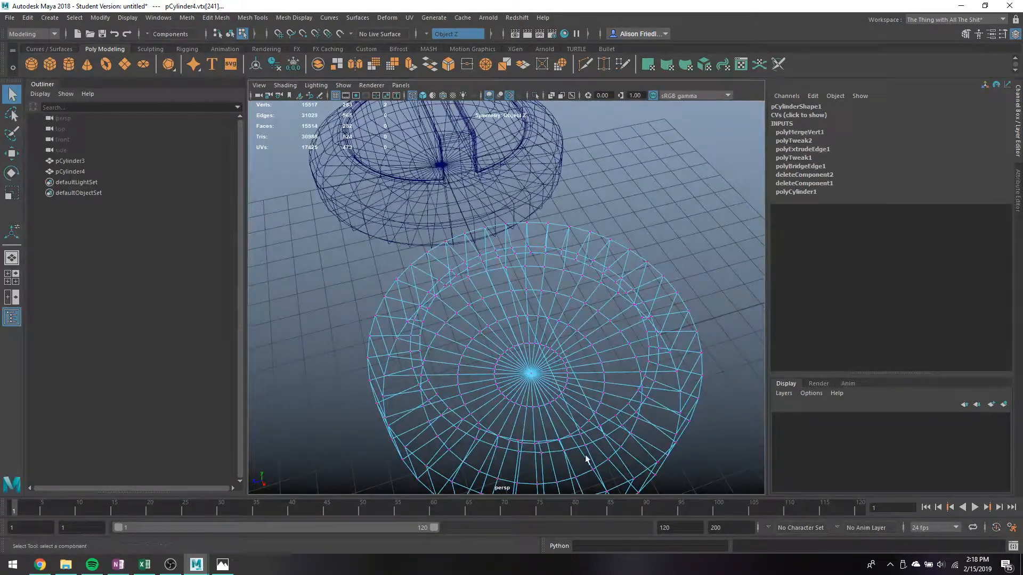
alt+drag(566, 440, 555, 434)
key(5)
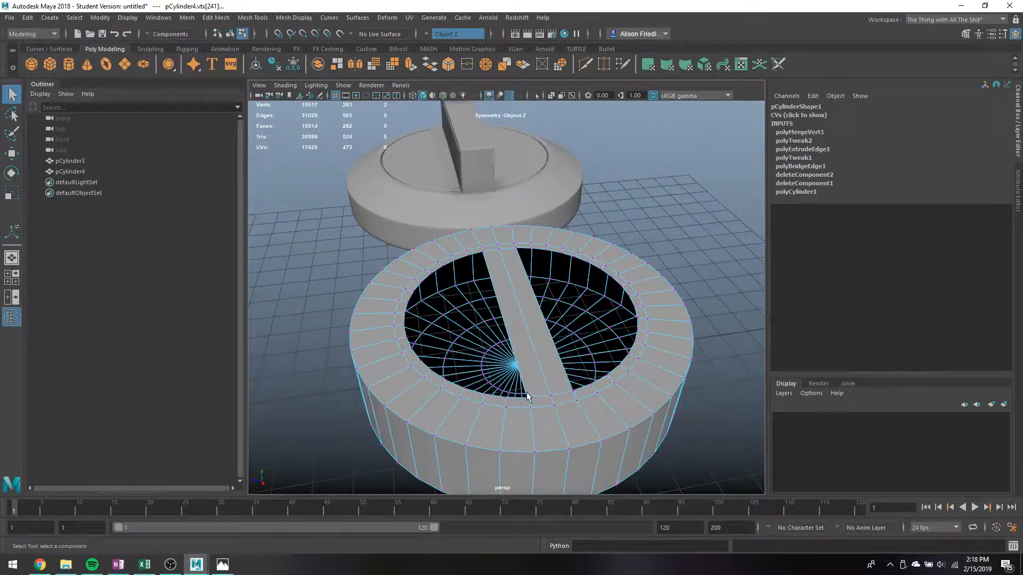
key(g)
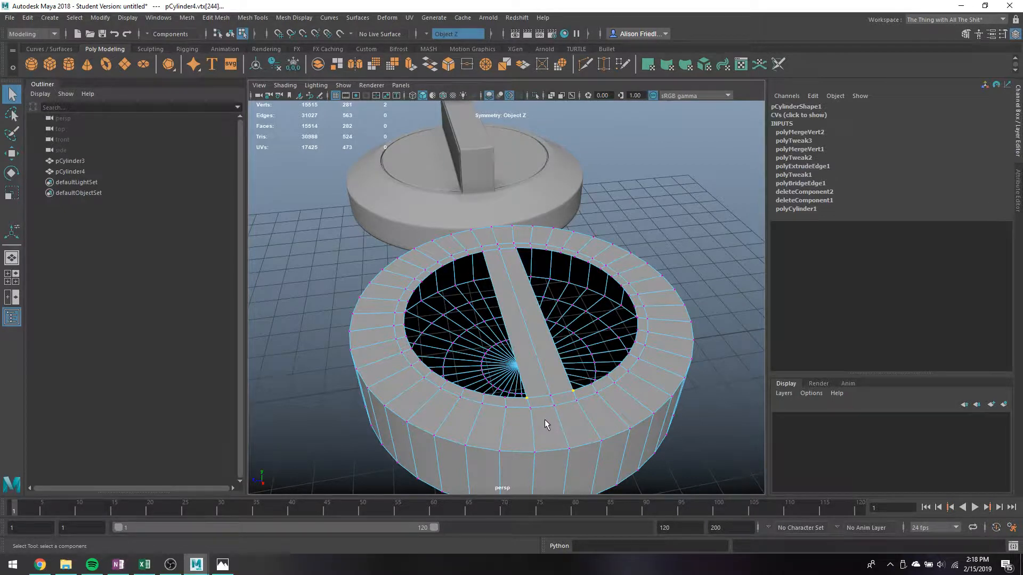
Extrude the inner curved border edges of both openings, excluding the bridge edges, and merge each extruded arc to its centre.
mouse_move(476, 301)
alt+mouse_down()
mouse_move(469, 292)
mouse_move(475, 298)
alt+mouse_up()
right_drag(475, 243, 472, 219)
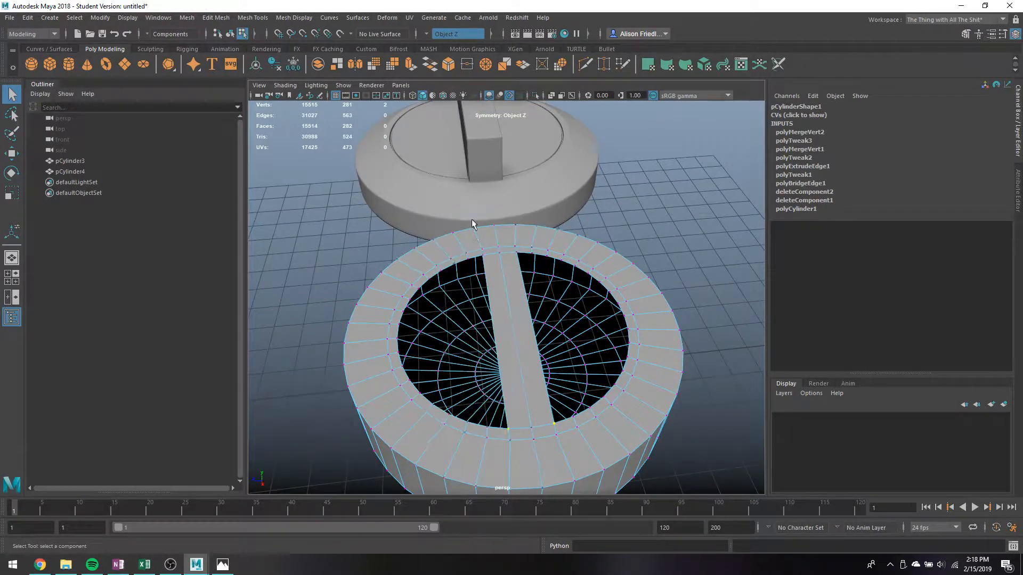
double_click(478, 260)
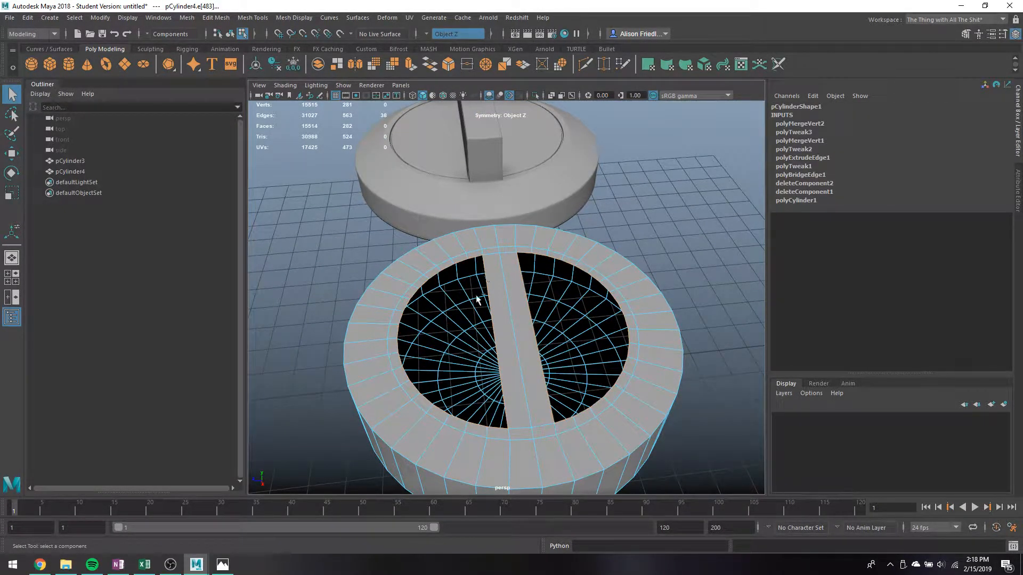
ctrl+click(513, 319)
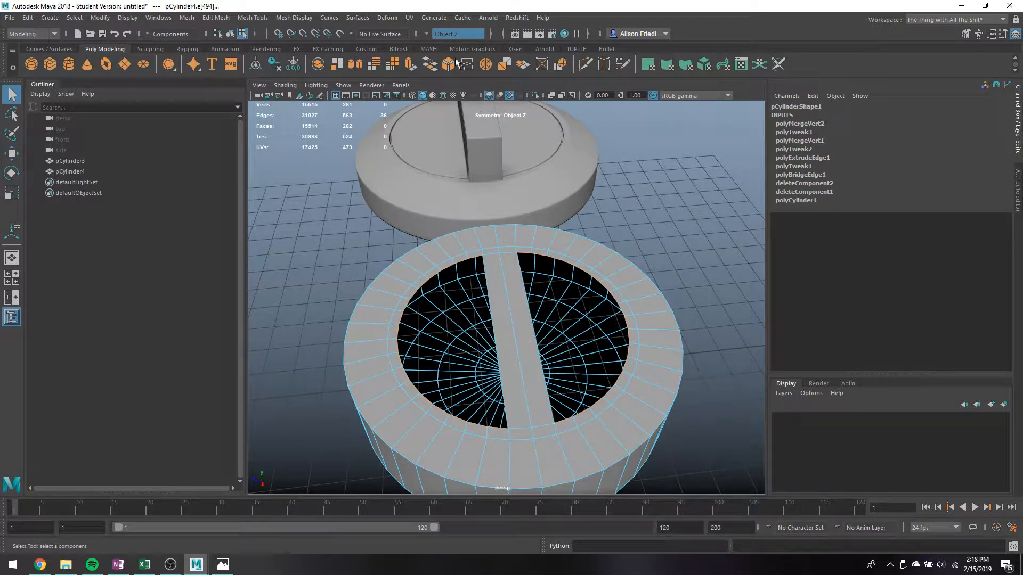
click(411, 70)
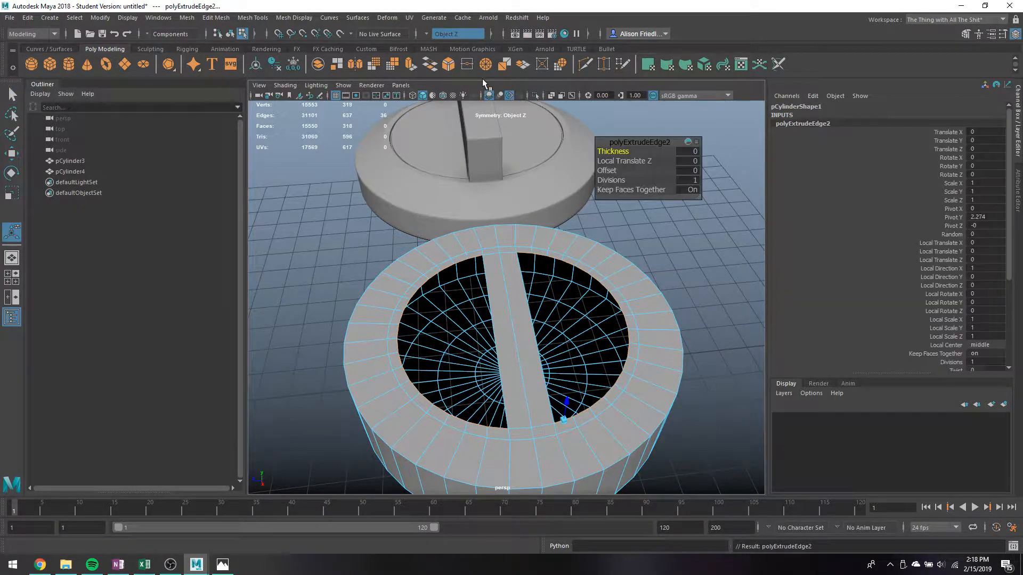
click(485, 65)
Move the two merged centre vertices symmetrically inward along Z until they meet the long edges of the bridge.
key(w)
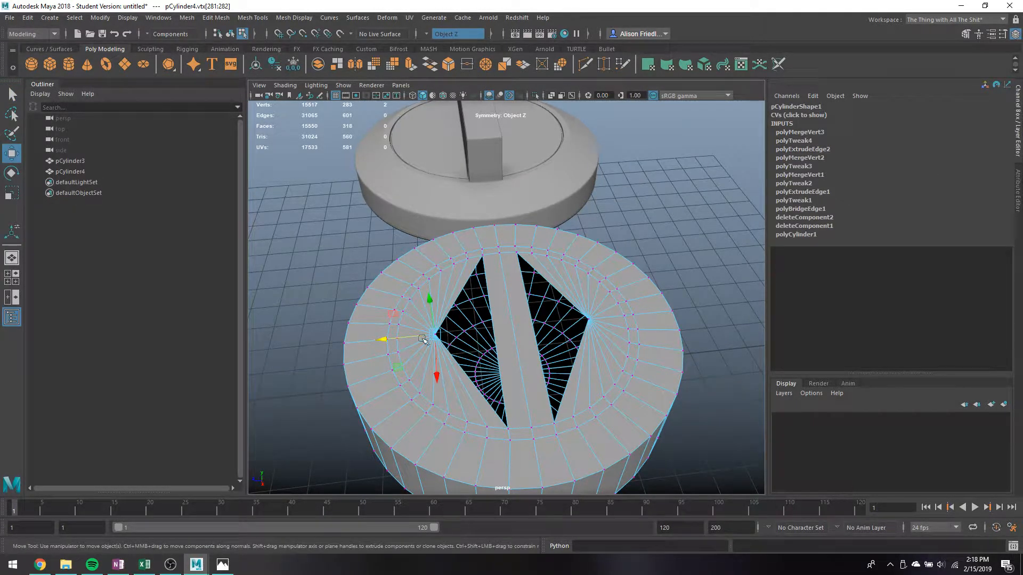
mouse_move(421, 335)
mouse_down()
mouse_move(468, 335)
mouse_move(415, 335)
mouse_up()
key(q)
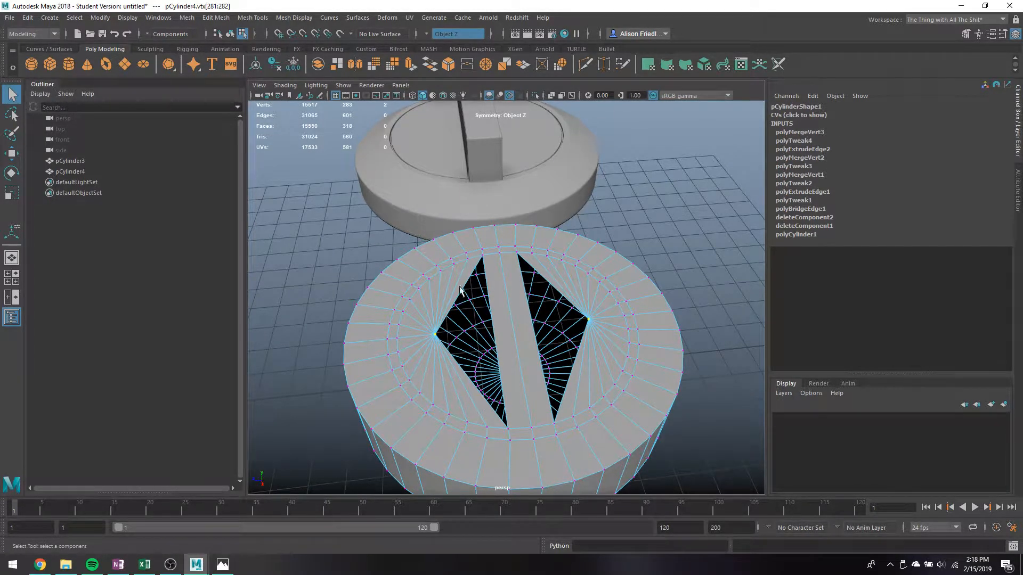
key(w)
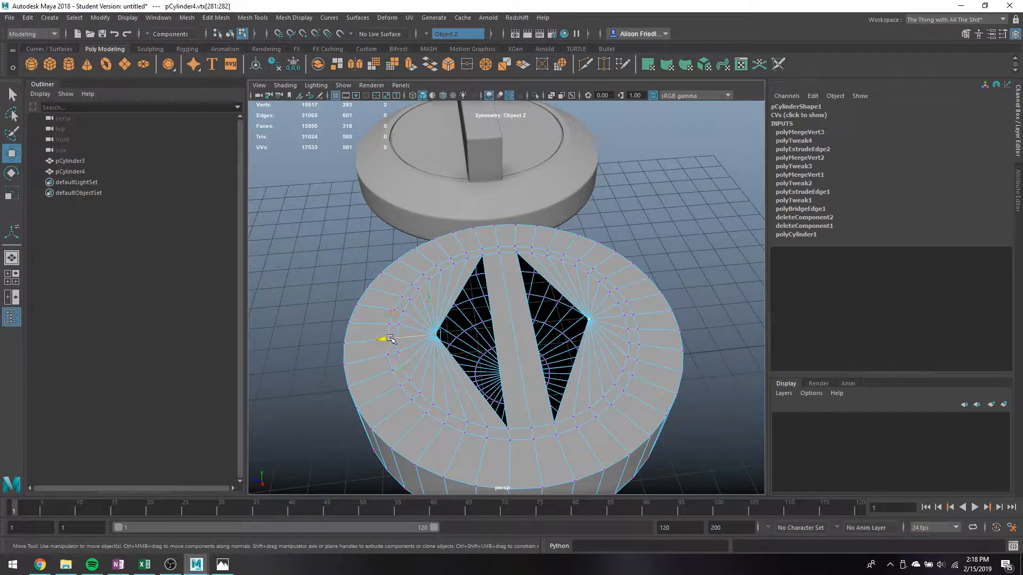
drag(390, 339, 445, 336)
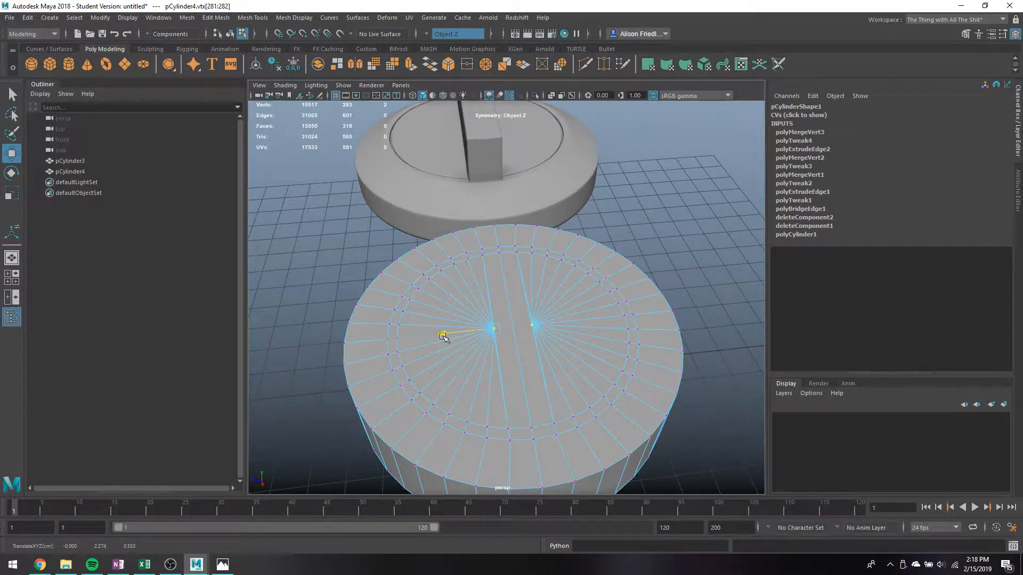
key(q)
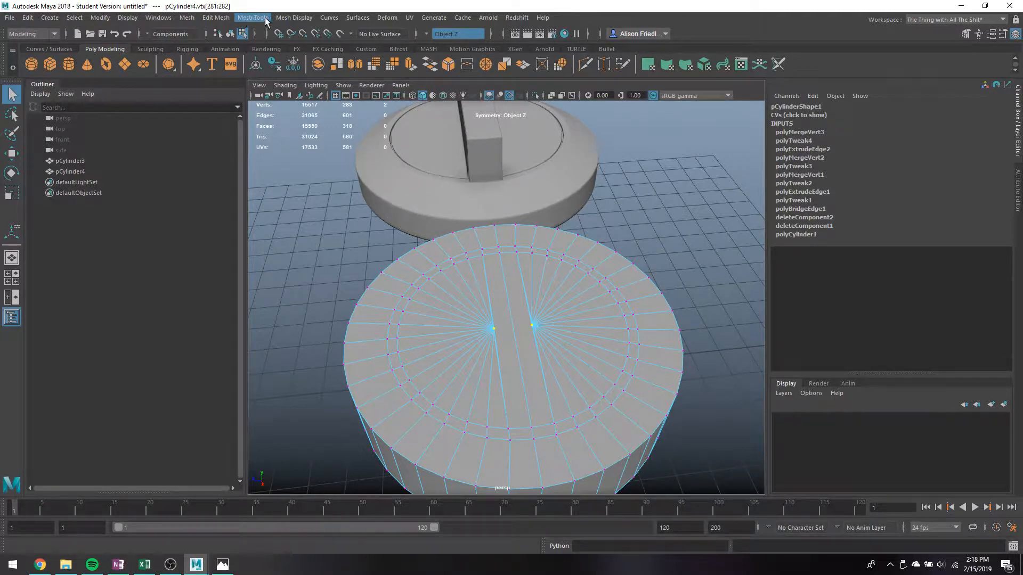
Insert an edge loop crosswise through the bridge near its middle.
click(259, 18)
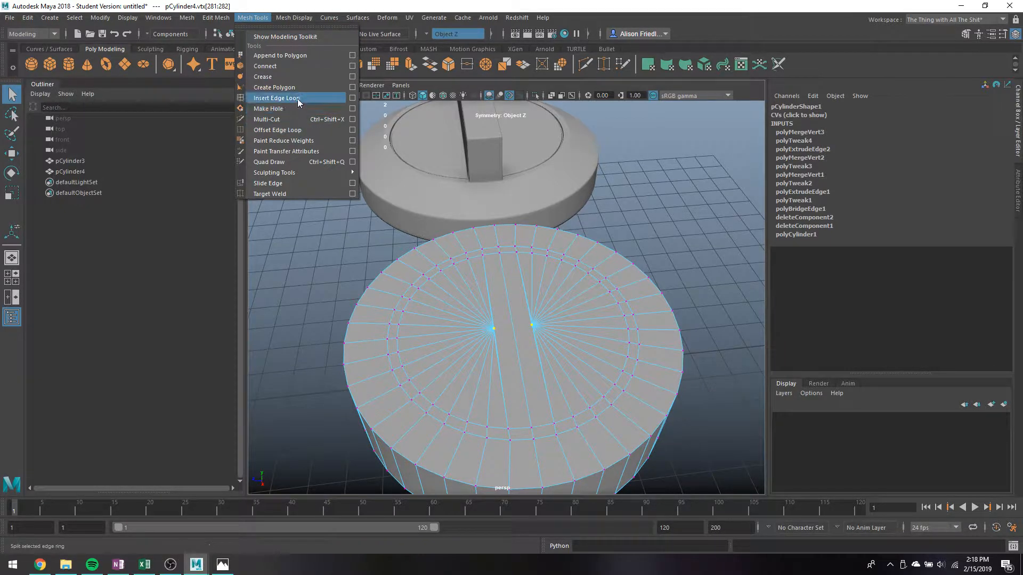
click(276, 98)
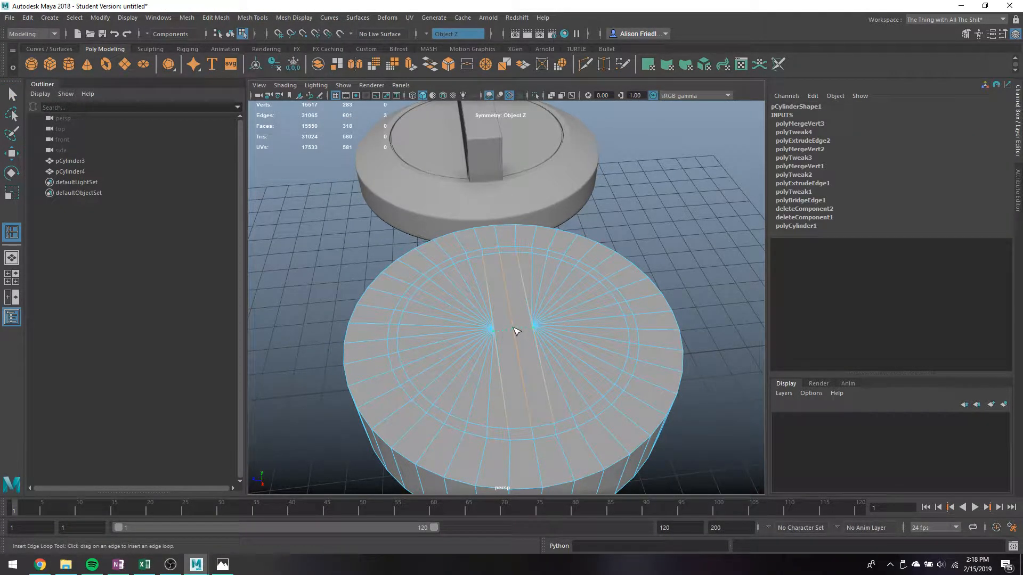
click(516, 331)
scroll(511, 358, up, 5)
alt+drag(512, 359, 628, 292)
key(w)
key(v)
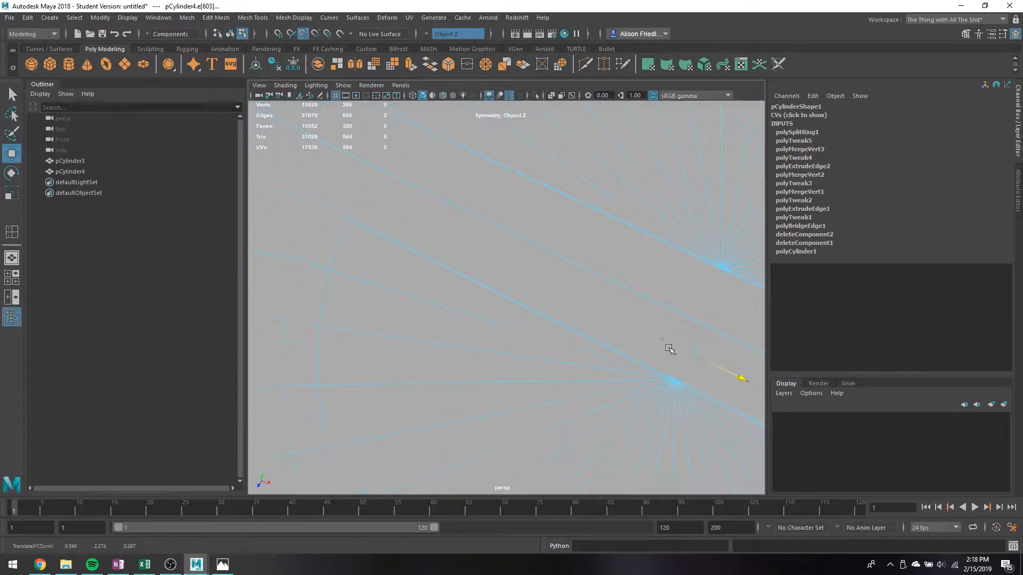
drag(669, 348, 662, 343)
key(ctrl+z)
key(ctrl+z)
Snap the new cross edges along the bridge so they line up with the centre vertices of both fans.
key(w)
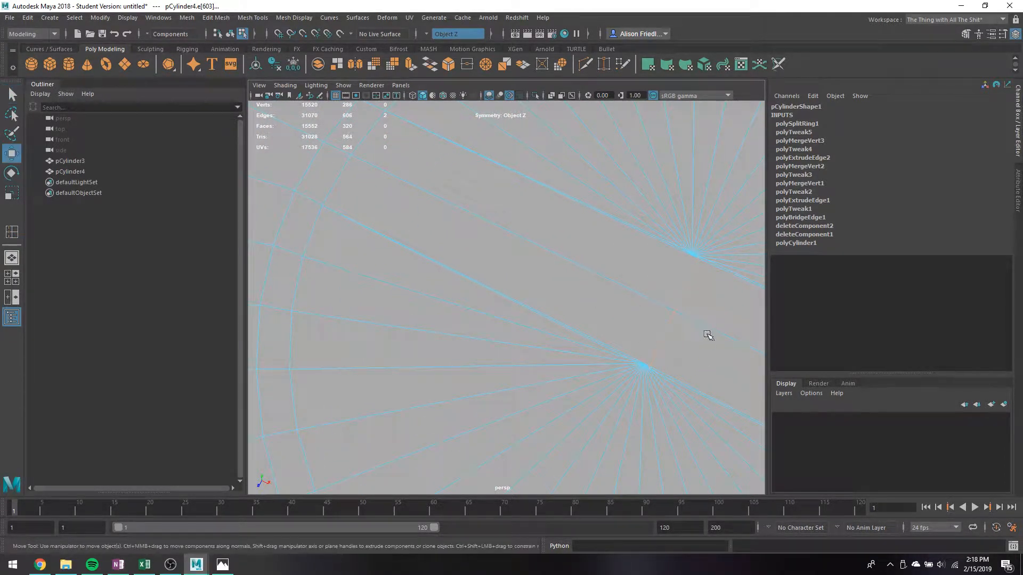
key(v)
drag(711, 300, 680, 248)
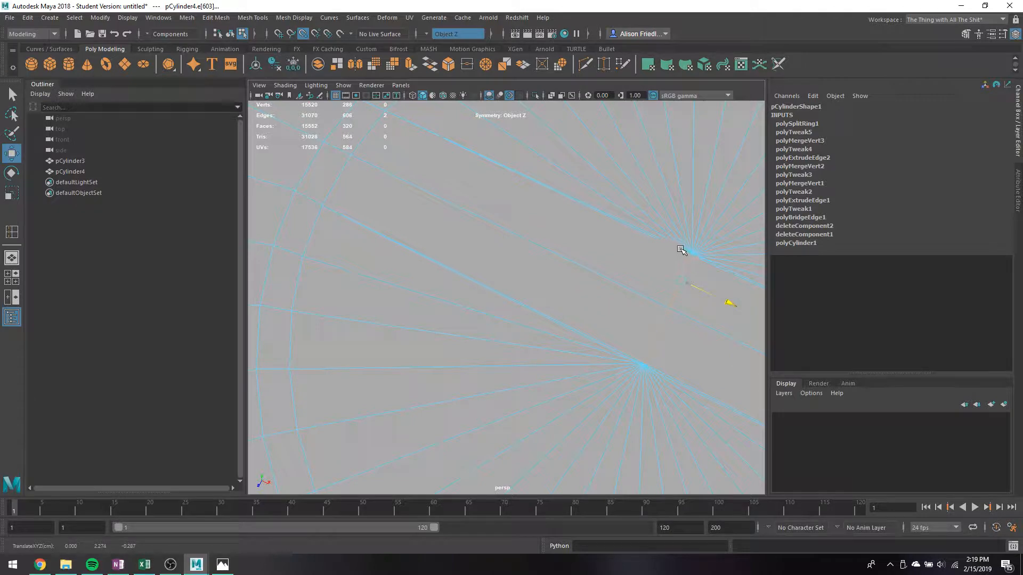
key(q)
Try to merge the overlapping vertices to centre at both fan points on the bridge.
right_drag(655, 257, 588, 246)
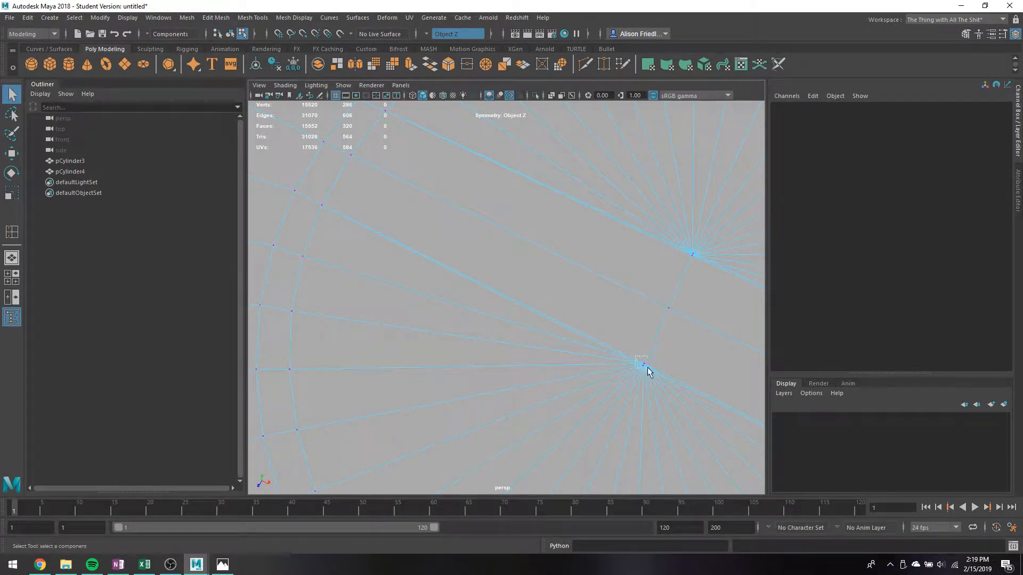
drag(648, 371, 648, 367)
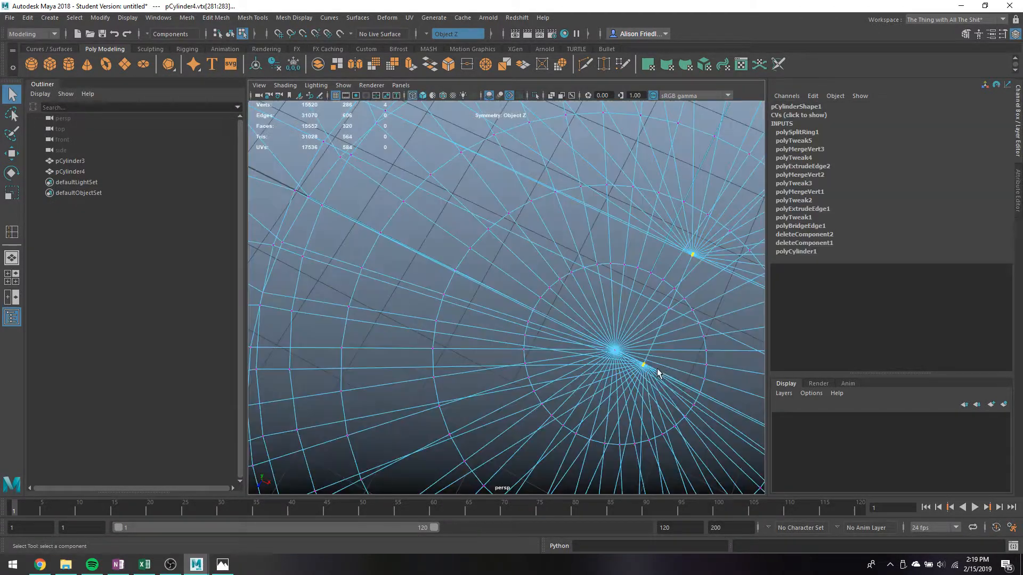
click(466, 71)
key(5)
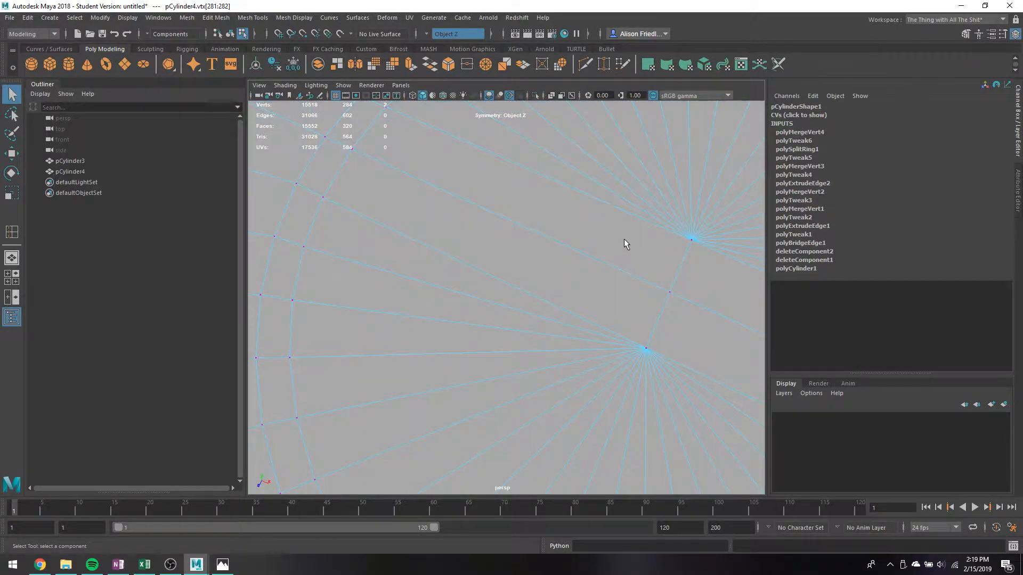
alt+drag(624, 240, 594, 255)
key(ctrl+z)
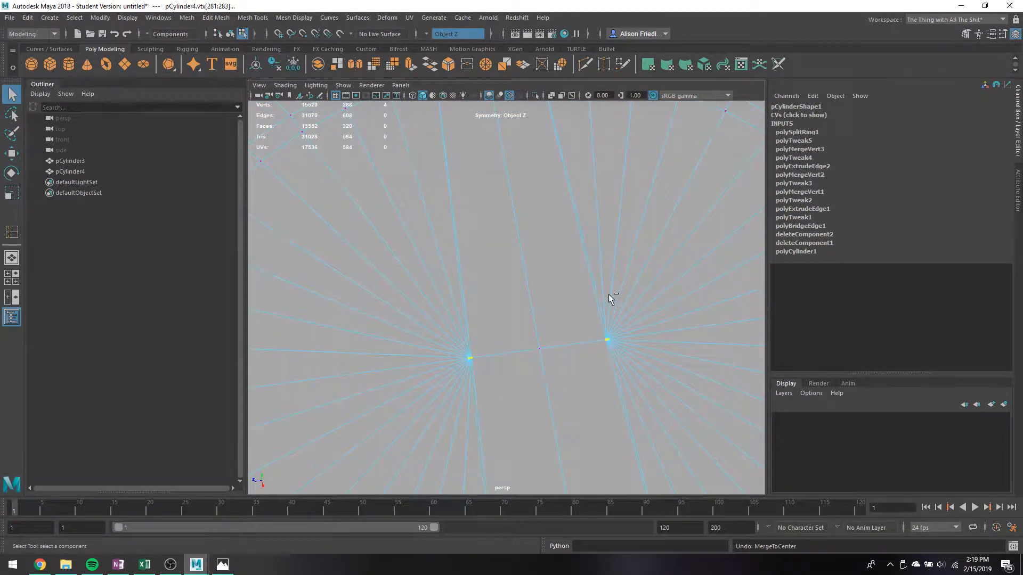
Try moving the fan's centre vertex away from the bridge edge, then undo the move.
click(608, 339)
key(w)
click(610, 338)
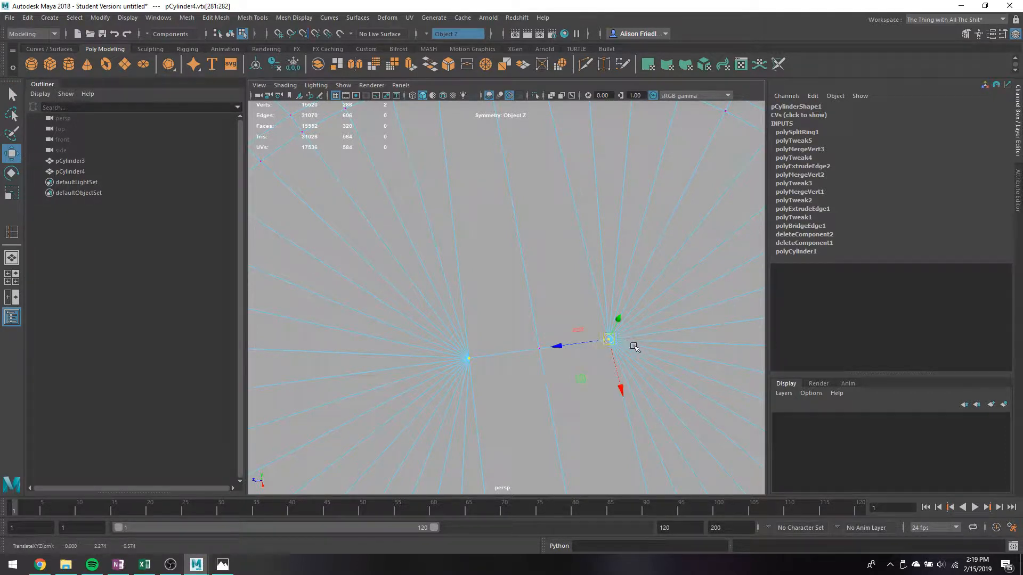
drag(581, 346, 626, 341)
key(ctrl+z)
Merge the fan centre vertices to centre with the ends of the bridge's cross edge.
key(q)
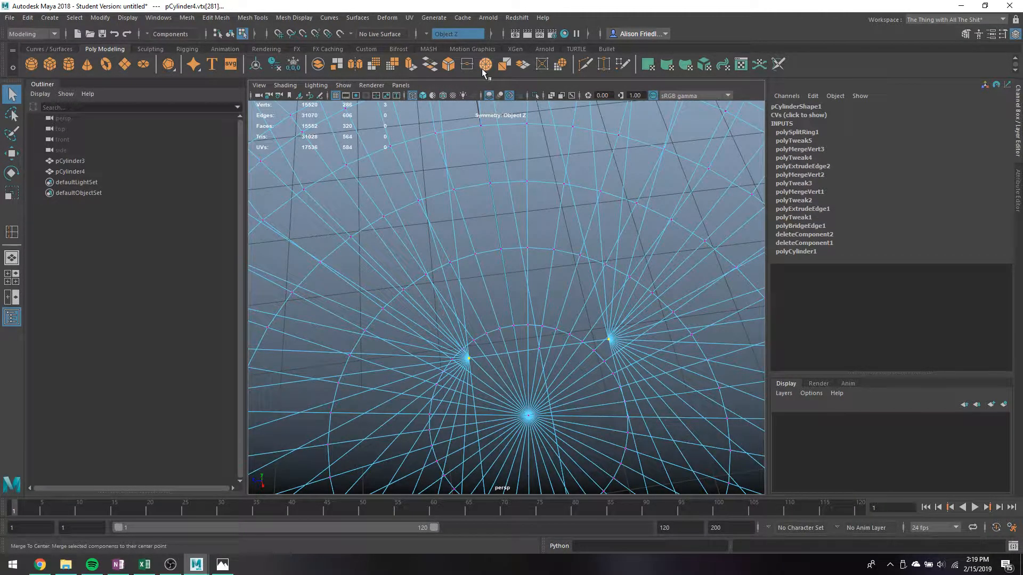
click(485, 64)
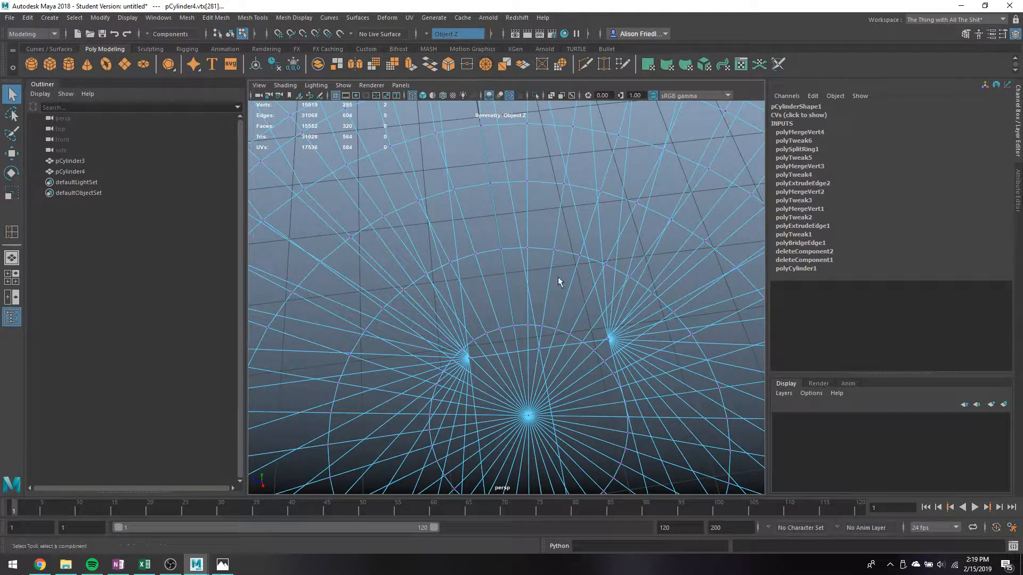
key(5)
scroll(567, 326, down, 5)
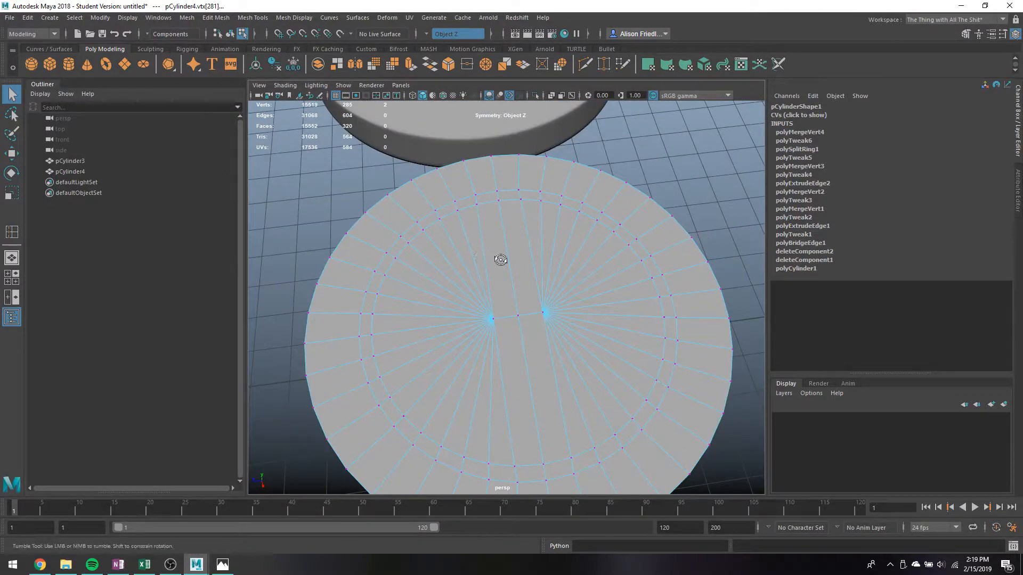
alt+drag(493, 258, 520, 224)
Try to scale the inner circular edge loop on the cap, then undo the scaling.
right_drag(426, 187, 427, 159)
double_click(449, 218)
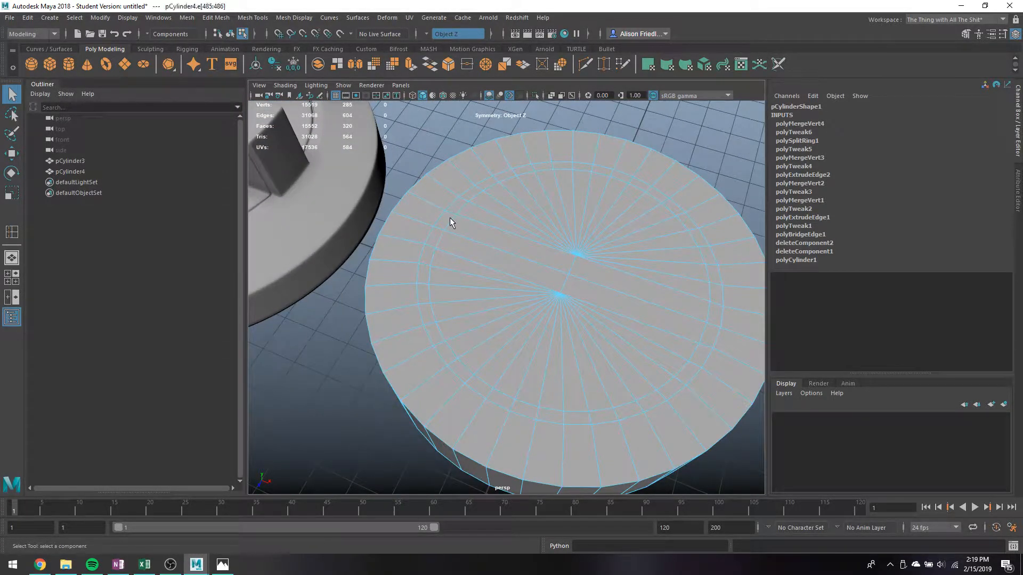
key(r)
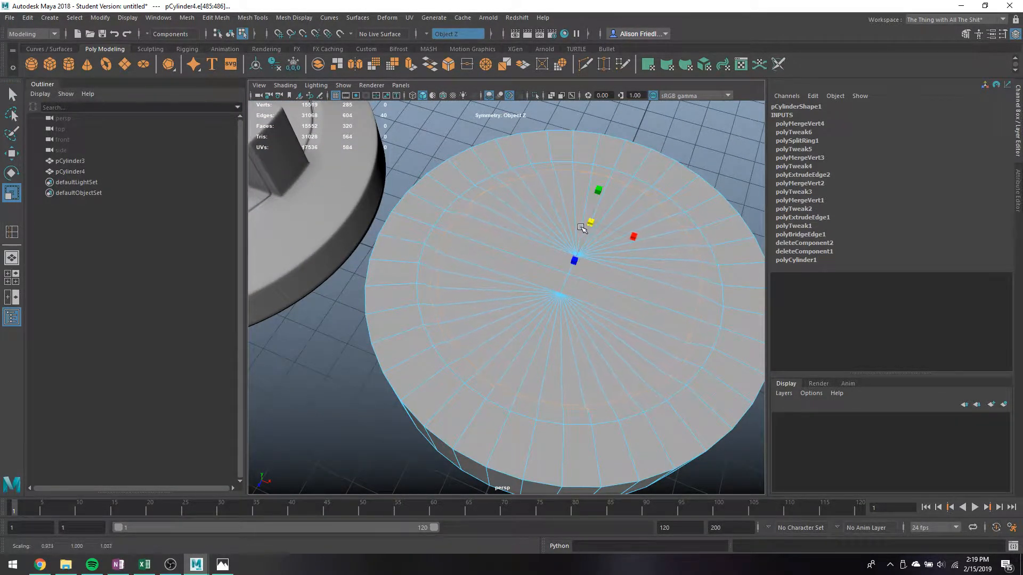
click(582, 228)
alt+drag(498, 248, 506, 225)
key(ctrl+z)
key(q)
Extrude the full strip of bridge faces across the cap and raise them straight up to form the grip.
right_drag(479, 219, 524, 269)
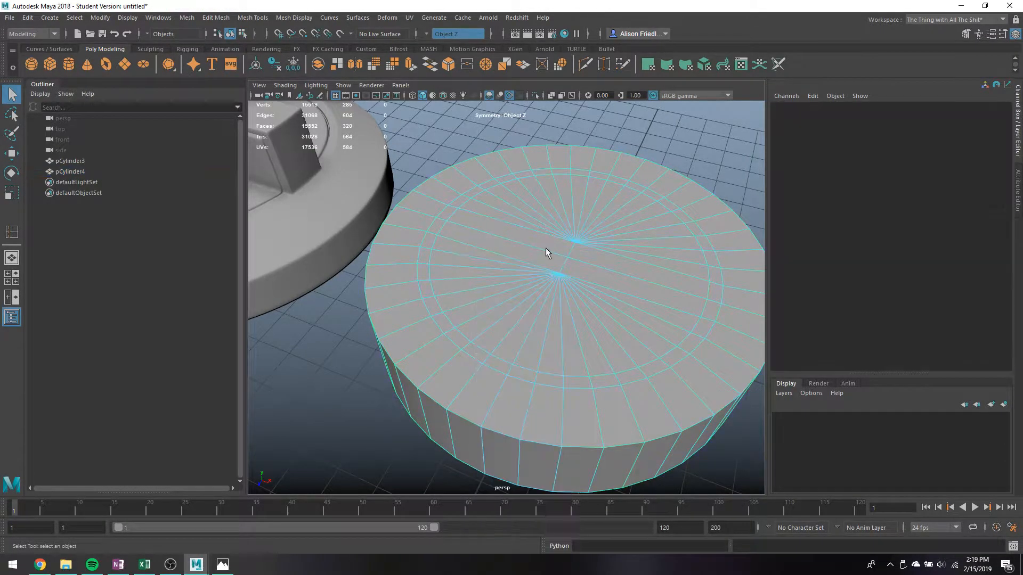
alt+drag(546, 248, 500, 237)
click(497, 241)
click(462, 204)
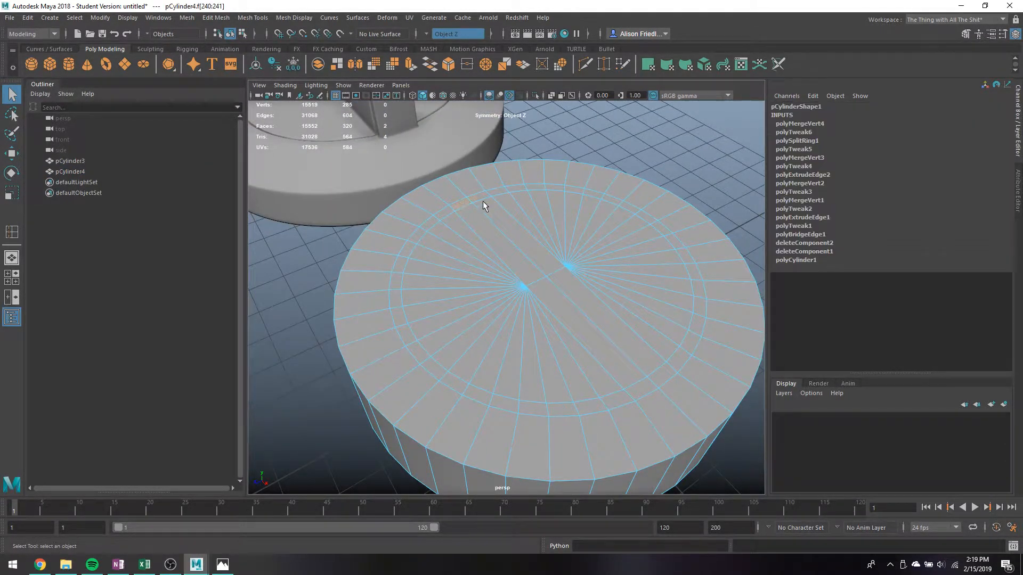
key(ctrl+z)
click(484, 200)
shift+click(665, 385)
click(410, 65)
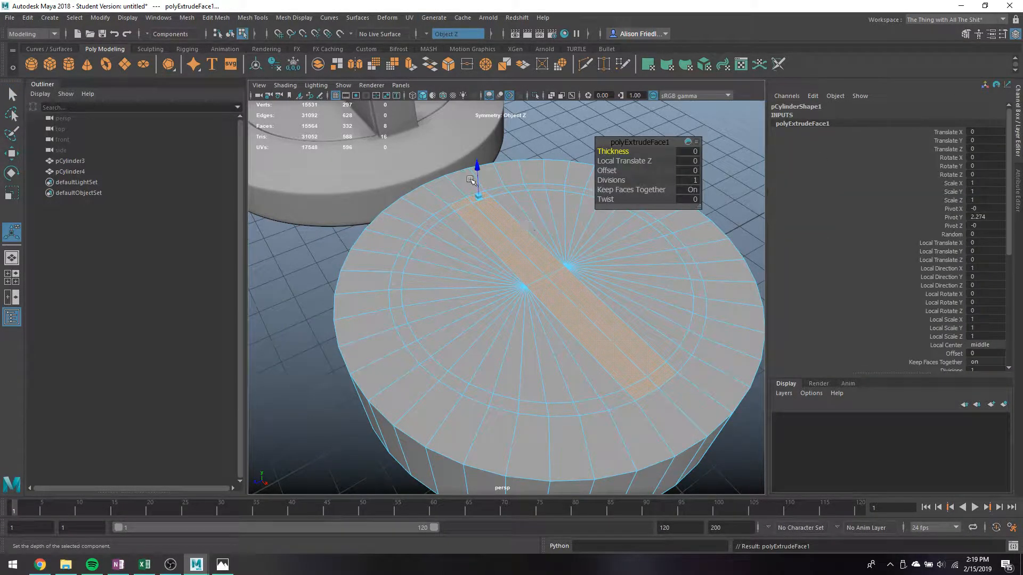
mouse_move(477, 182)
mouse_down()
mouse_move(479, 147)
mouse_move(478, 172)
mouse_up()
key(w)
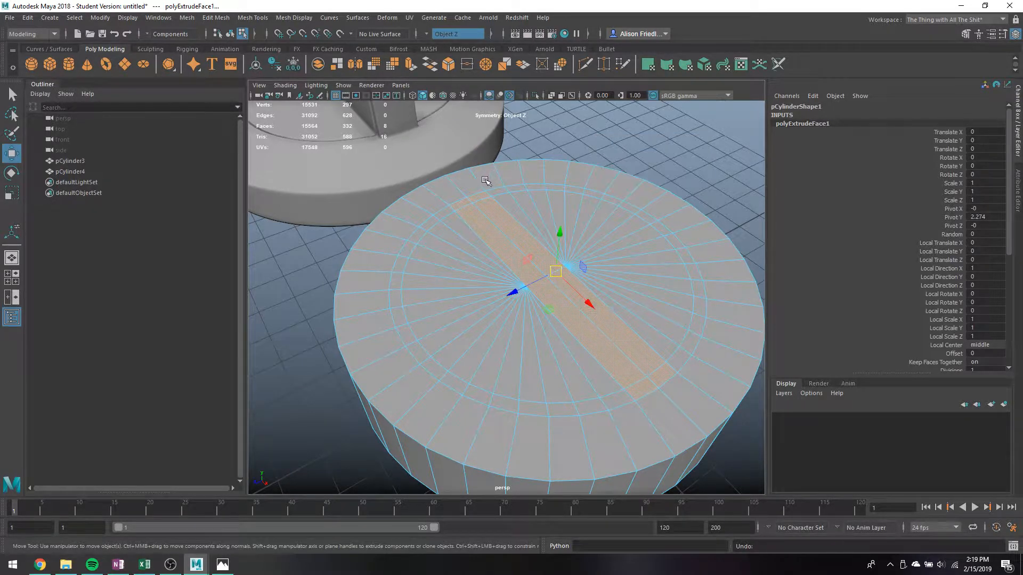
drag(558, 244, 560, 173)
key(r)
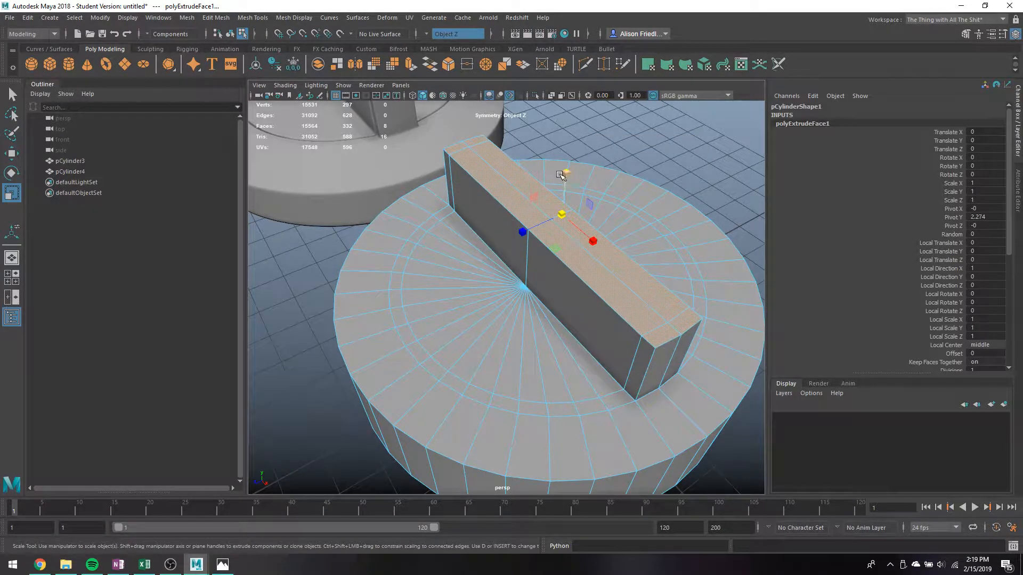
Extrude the grip's top faces again and raise them slightly to form a thin upper band.
alt+drag(554, 283, 607, 245)
key(ctrl+e)
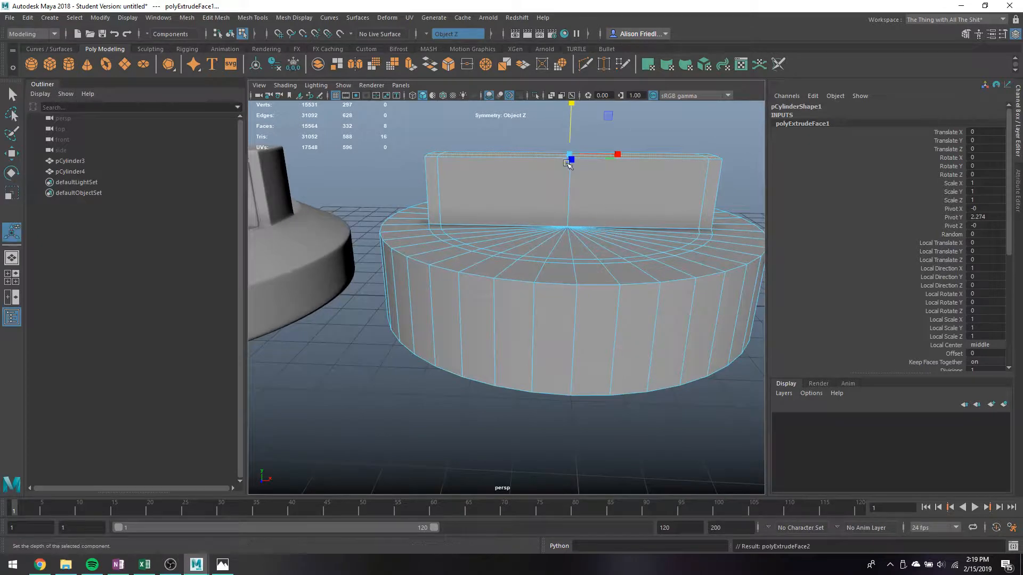
key(w)
drag(567, 143, 568, 129)
alt+drag(522, 154, 520, 173)
key(q)
Select the grip's long side faces below the upper band and the fan faces inside the ring.
right_drag(483, 188, 478, 206)
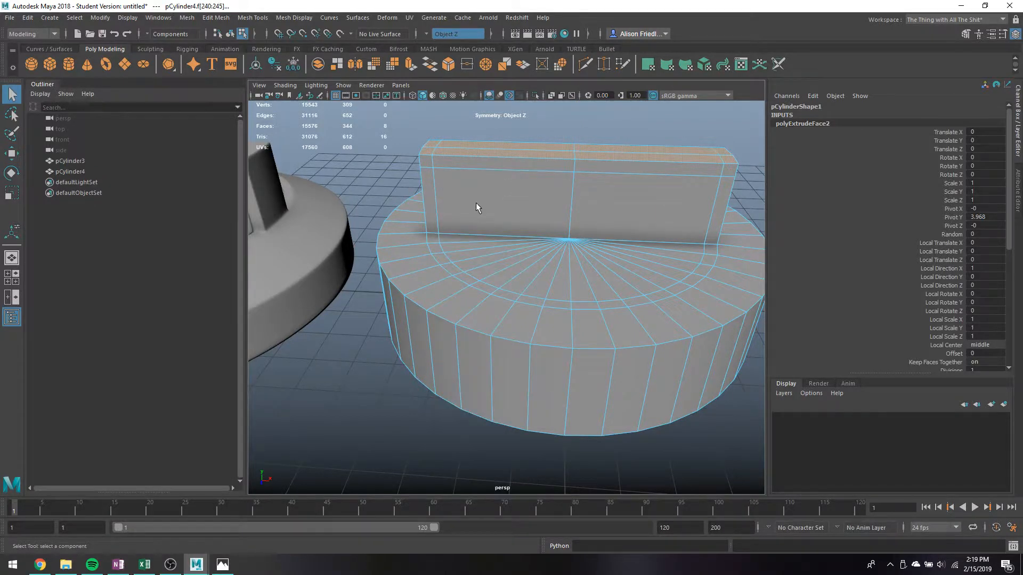
click(477, 204)
alt+drag(497, 220, 440, 230)
shift+click(484, 261)
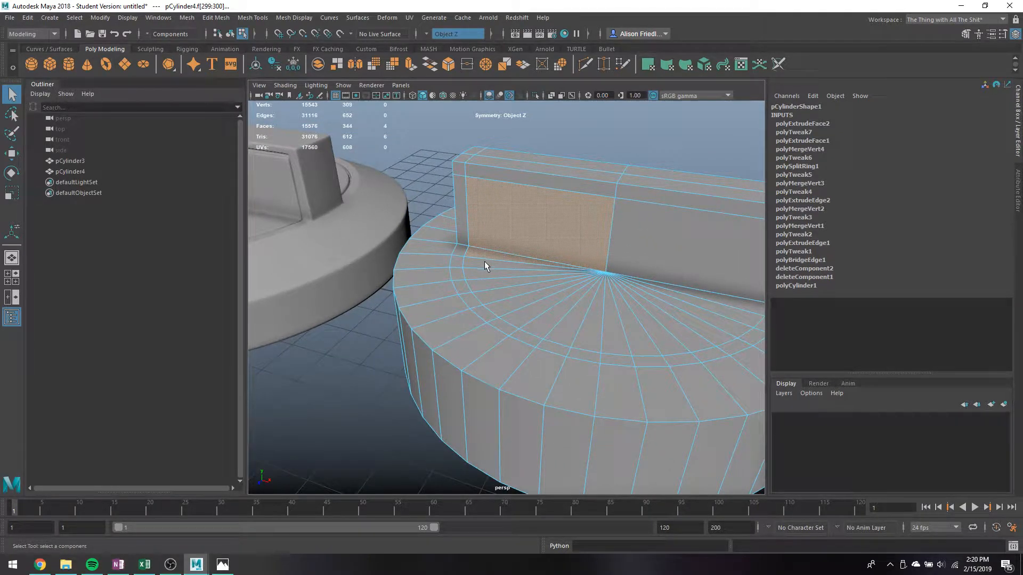
shift+drag(619, 282, 651, 442)
key(4)
alt+drag(602, 331, 619, 353)
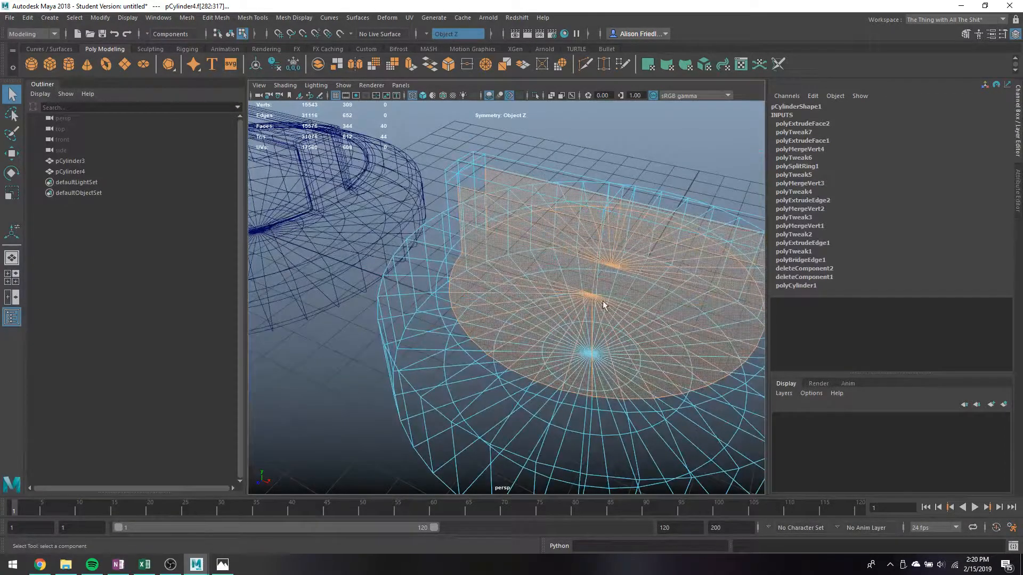
key(5)
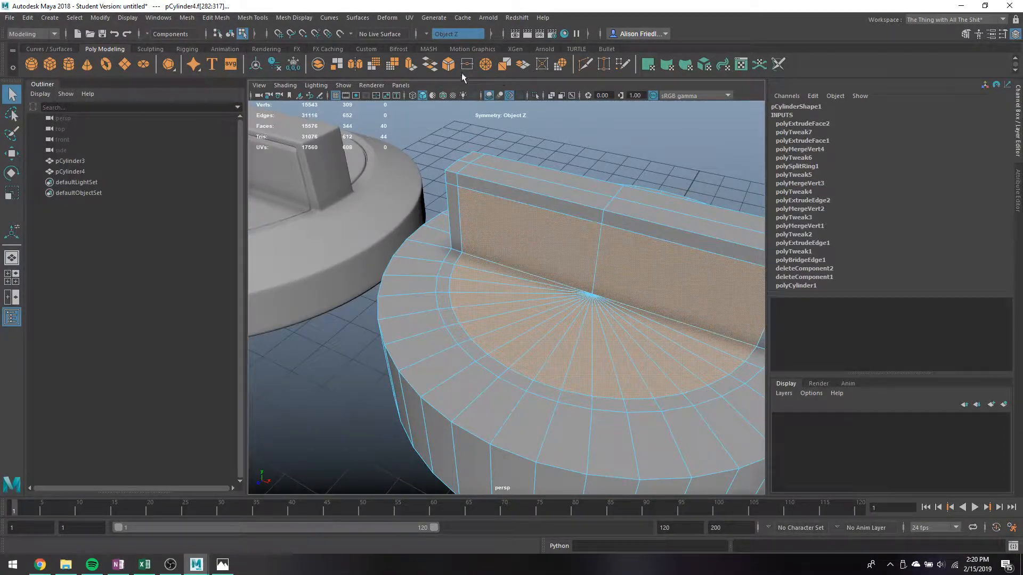
Try to extrude the selected grip side and fan faces with a depth offset, and preview the mesh smoothed.
click(414, 69)
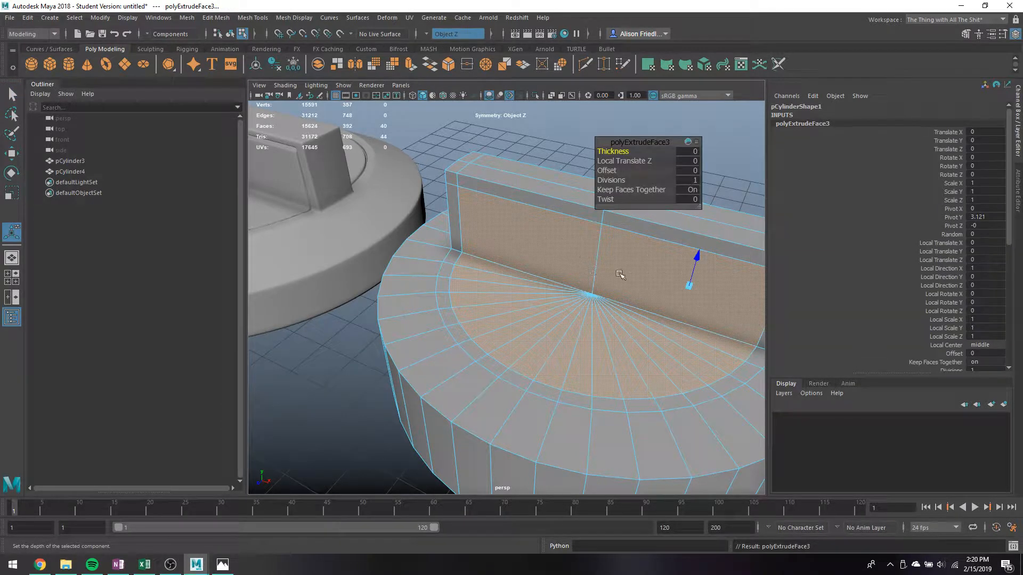
drag(698, 258, 698, 263)
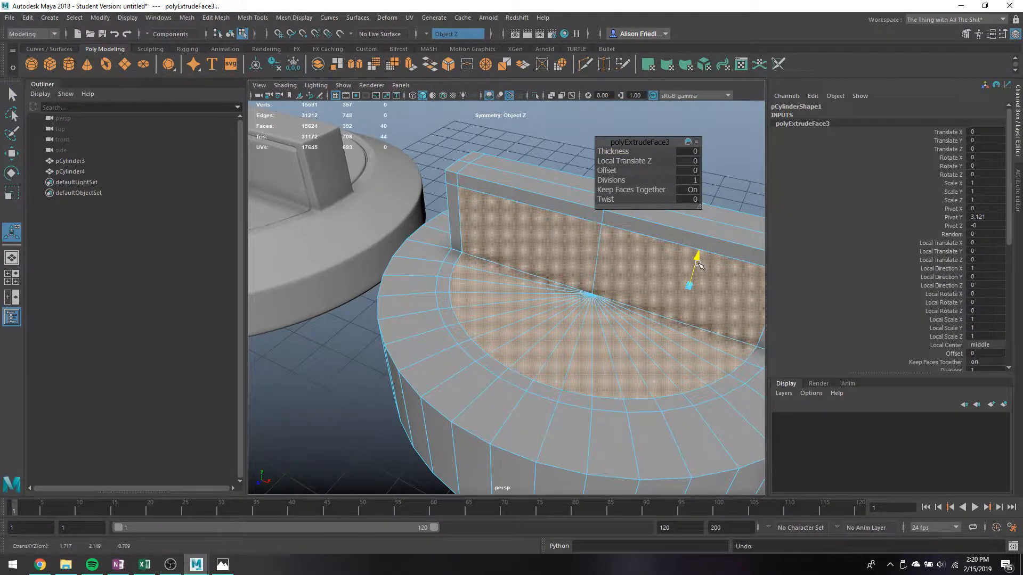
key(3)
key(ctrl+z)
key(ctrl+z)
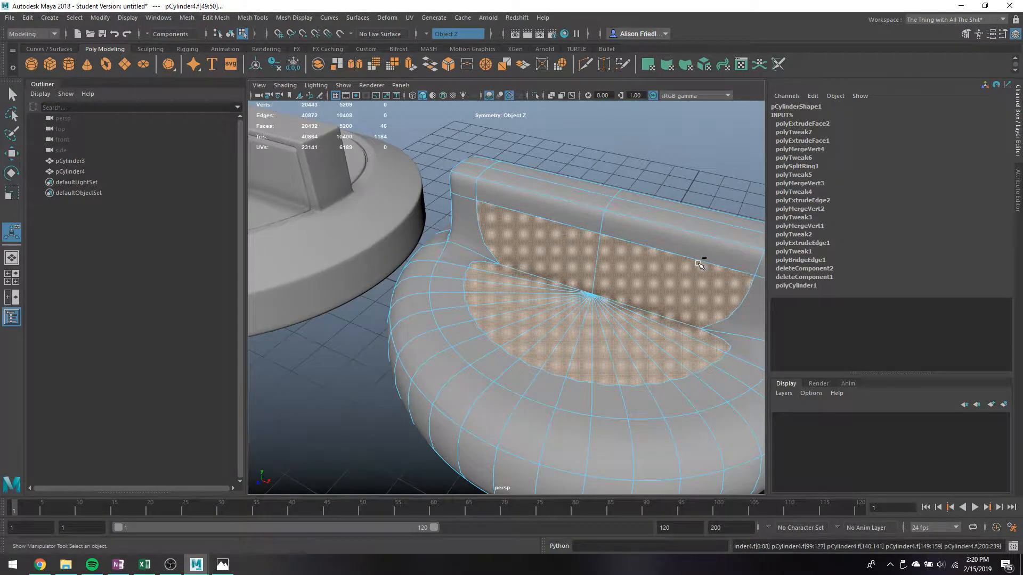
key(f)
key(1)
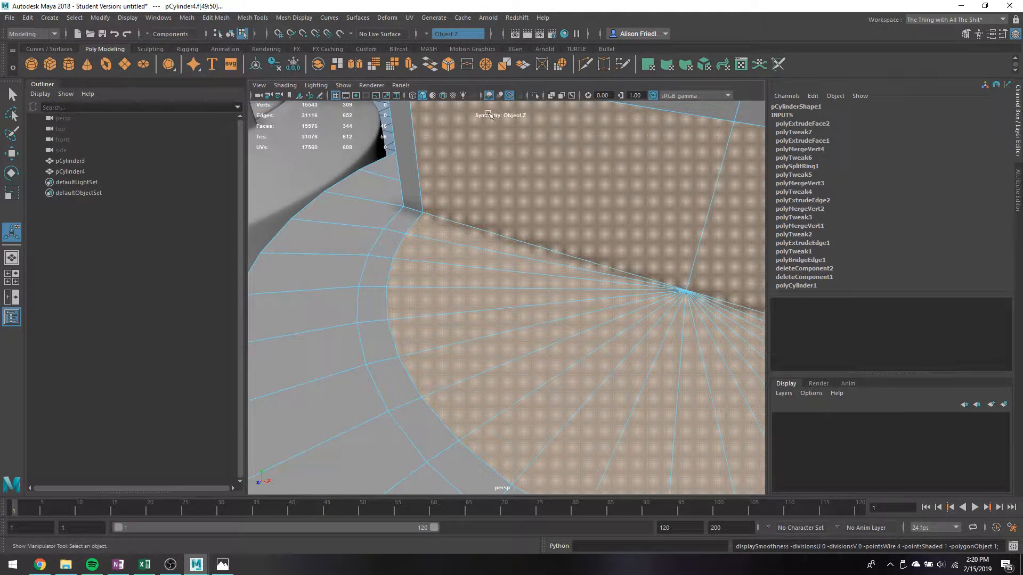
Extrude the selected grip side and fan faces and scale them inward to 0.85 to form an inset border.
click(430, 64)
alt+drag(634, 256, 617, 293)
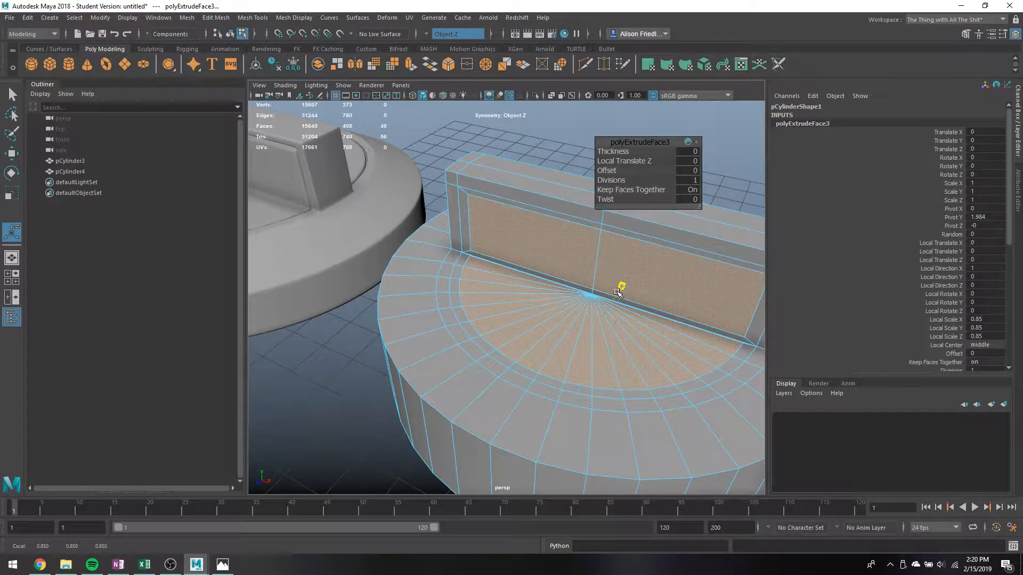
Delete the thin strip faces between the base of the grip's long sides and the fan faces.
key(q)
click(513, 269)
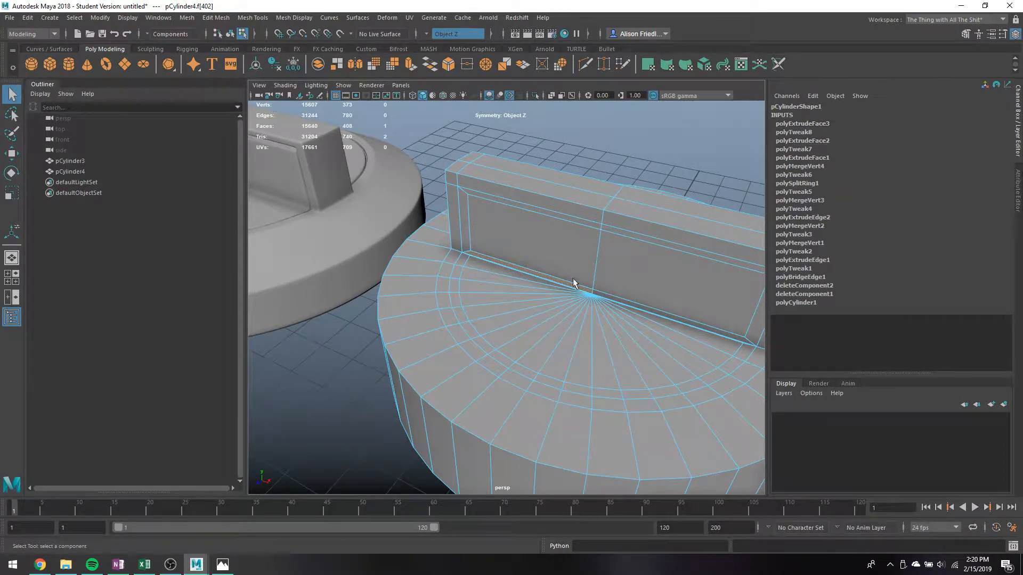
key(Delete)
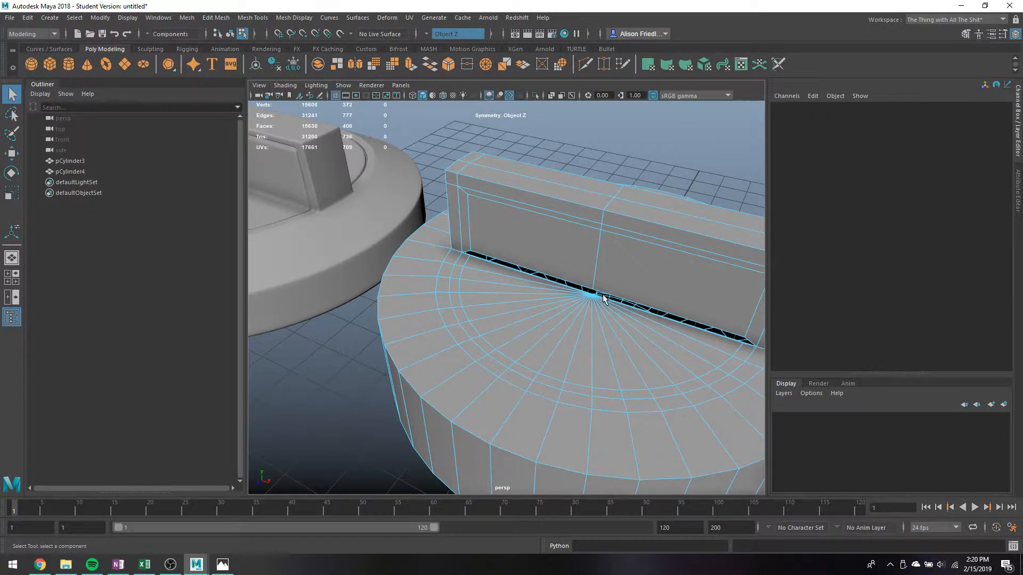
scroll(519, 270, up, 3)
key(3)
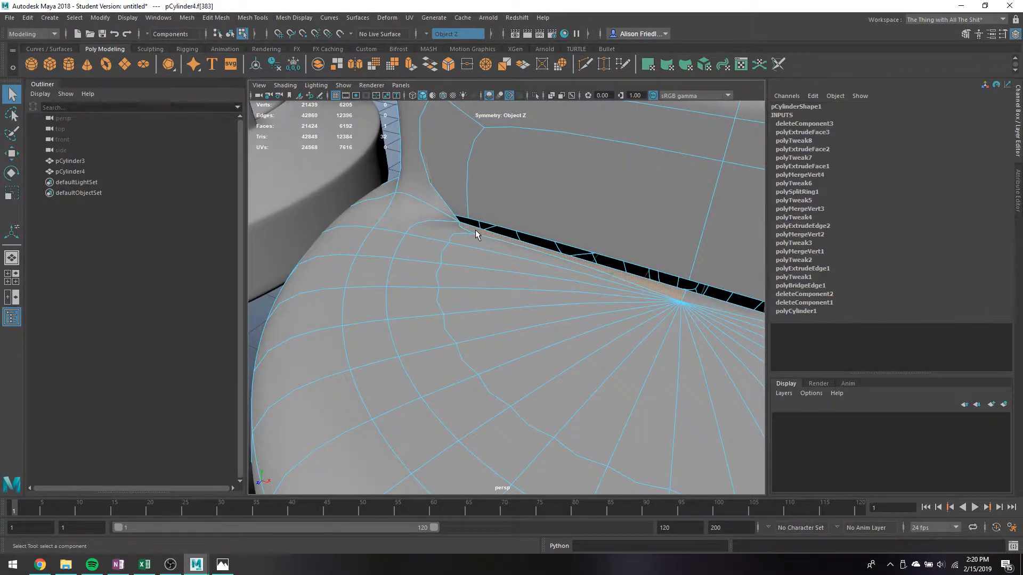
scroll(545, 259, down, 5)
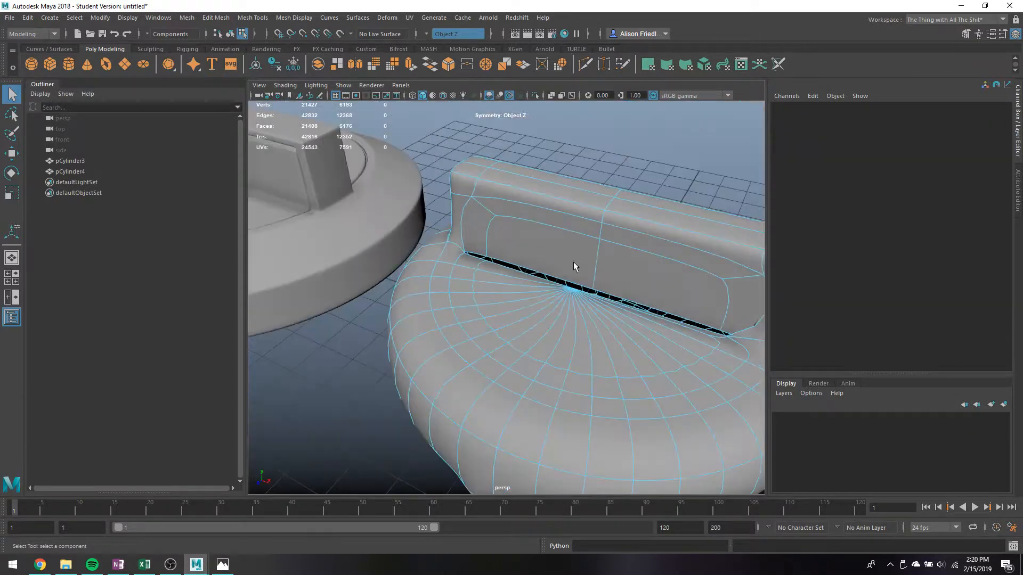
click(716, 339)
key(Delete)
key(1)
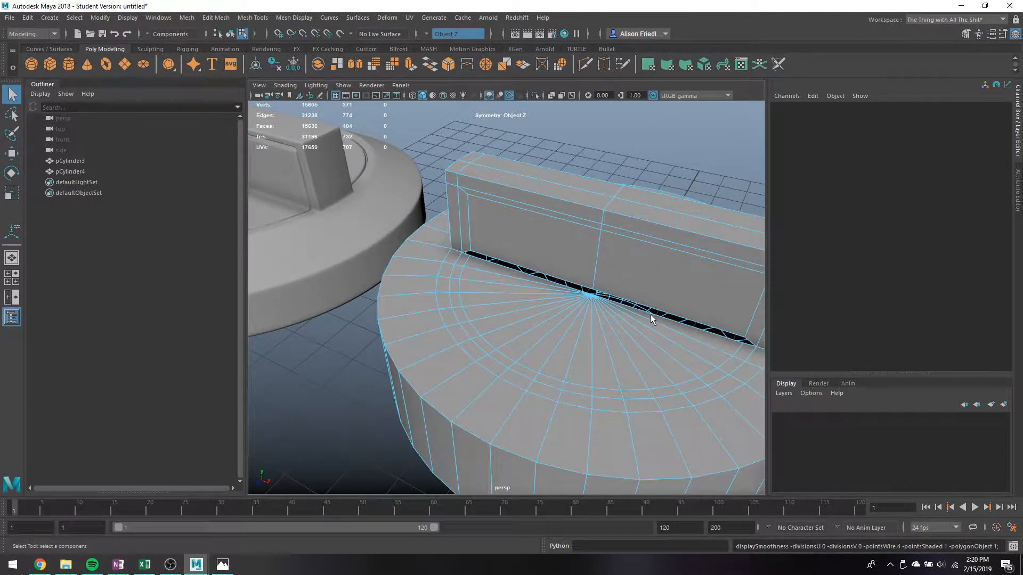
Select the grip's lower border edges along the gap and snap them vertically down to the level of the cap surface.
mouse_move(487, 257)
right_down()
mouse_move(463, 251)
mouse_move(480, 243)
right_up()
click(495, 265)
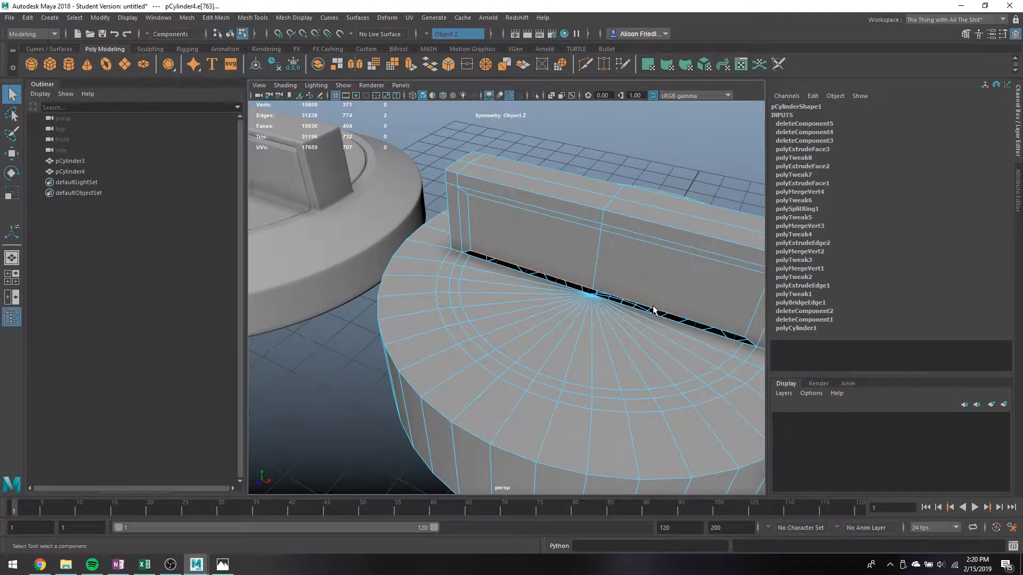
key(w)
key(v)
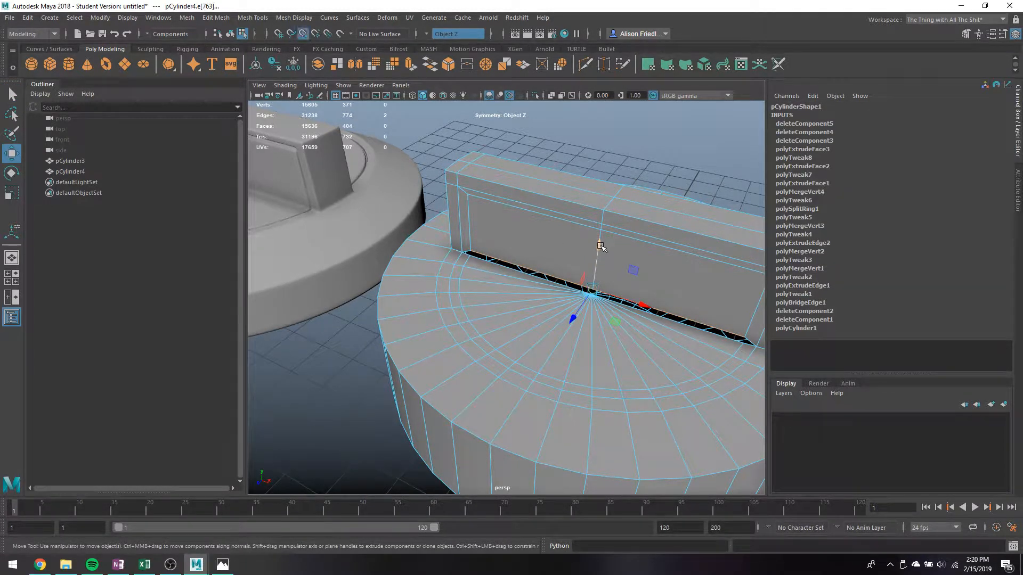
drag(597, 260, 459, 274)
click(492, 263)
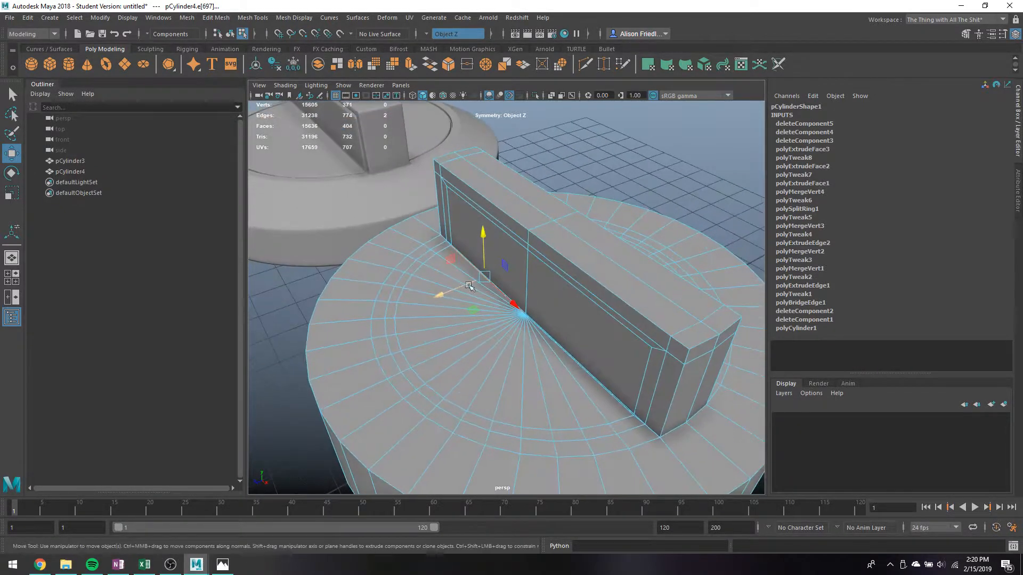
Select the fan's border edges along the gap and snap them sideways against the grip's base to close it.
key(f)
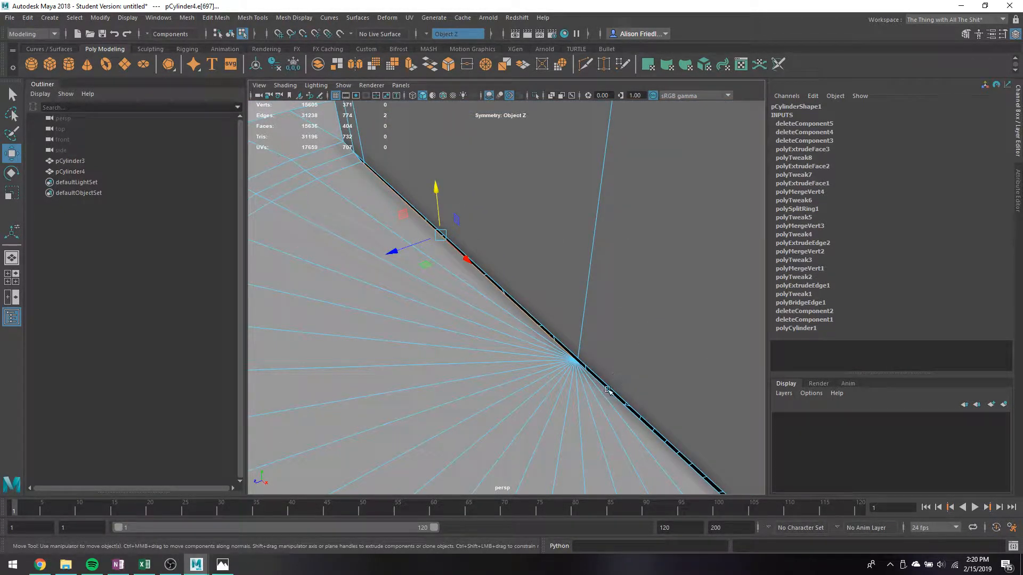
shift+click(607, 390)
key(v)
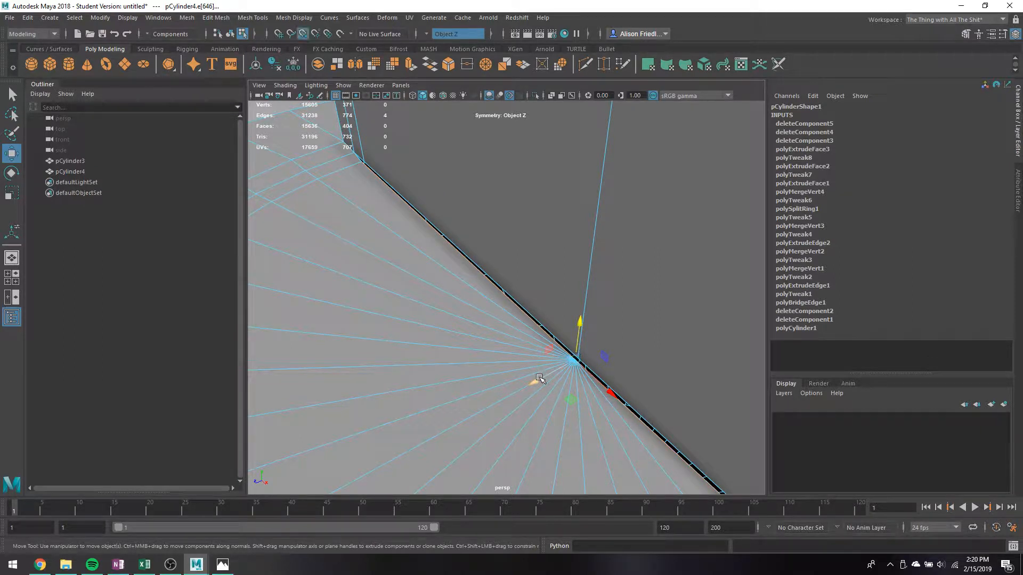
drag(539, 379, 365, 161)
key(q)
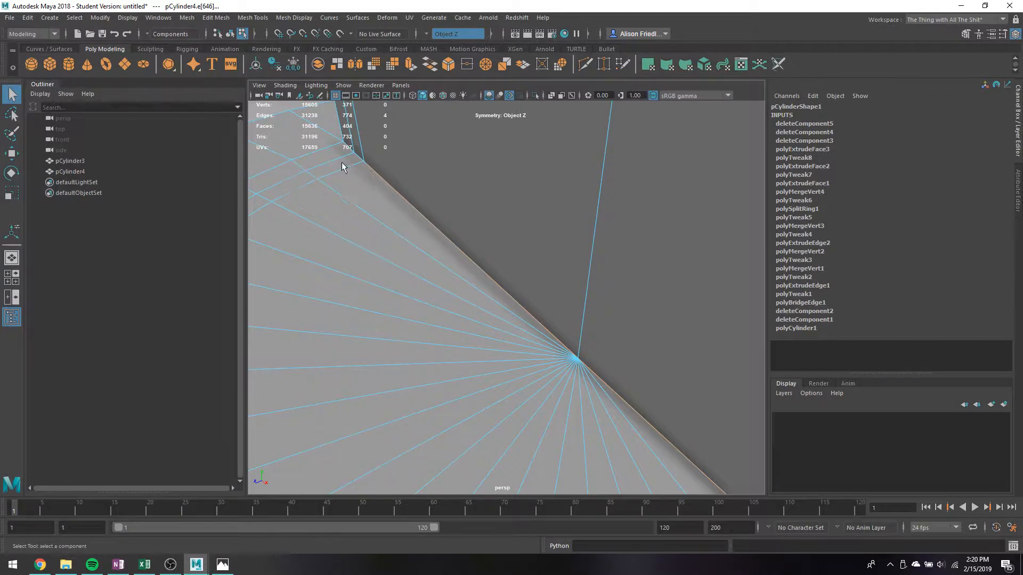
Merge the overlapping vertices at the first end of the seam between the grip's base and the fan.
right_drag(341, 162, 320, 164)
click(364, 161)
key(3)
alt+drag(422, 209, 475, 249)
key(4)
click(485, 64)
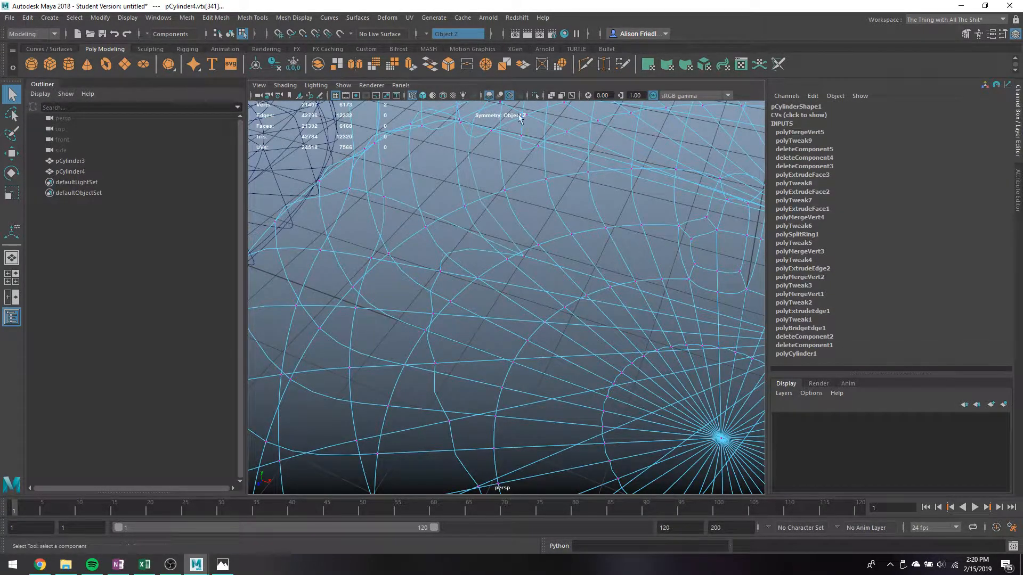
Merge the overlapping vertices at the opposite end of the grip's base seam and return to the unsmoothed mesh display.
alt+drag(519, 118, 583, 295)
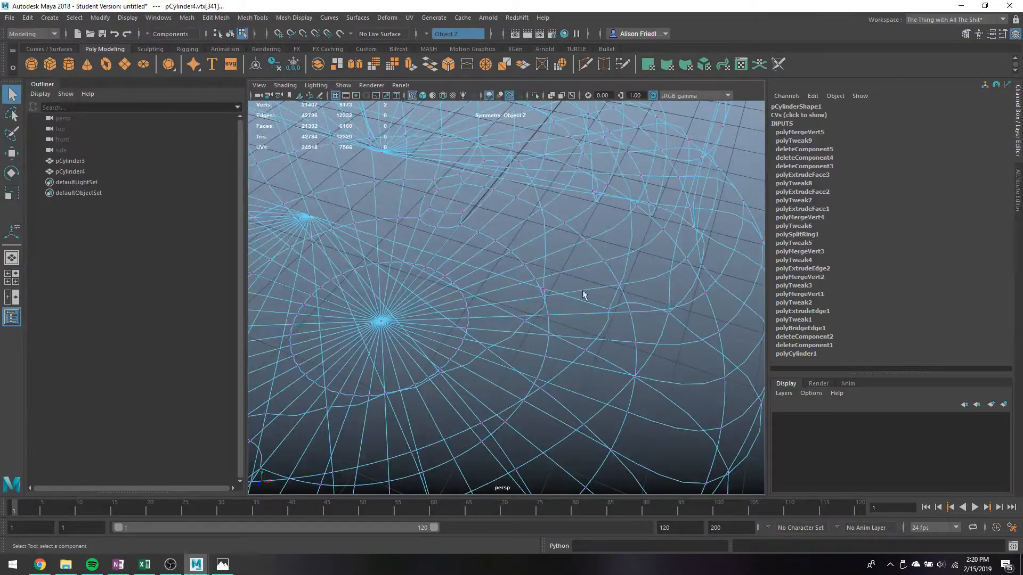
mouse_move(584, 294)
alt+right_down()
mouse_move(607, 306)
mouse_move(607, 322)
alt+right_up()
key(5)
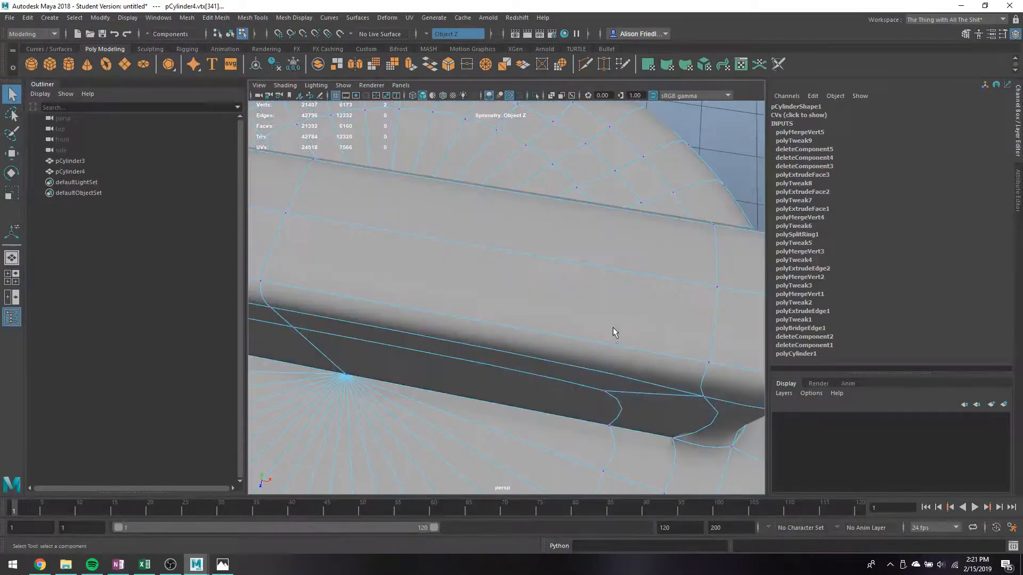
key(4)
scroll(618, 445, down, 5)
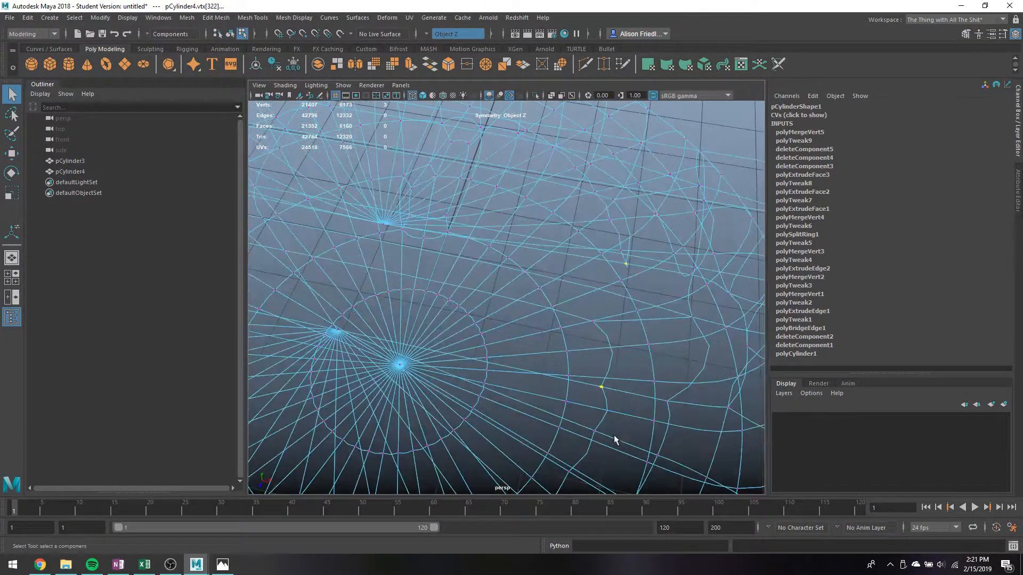
mouse_move(589, 410)
mouse_down()
mouse_move(565, 386)
mouse_move(561, 334)
mouse_up()
key(5)
key(1)
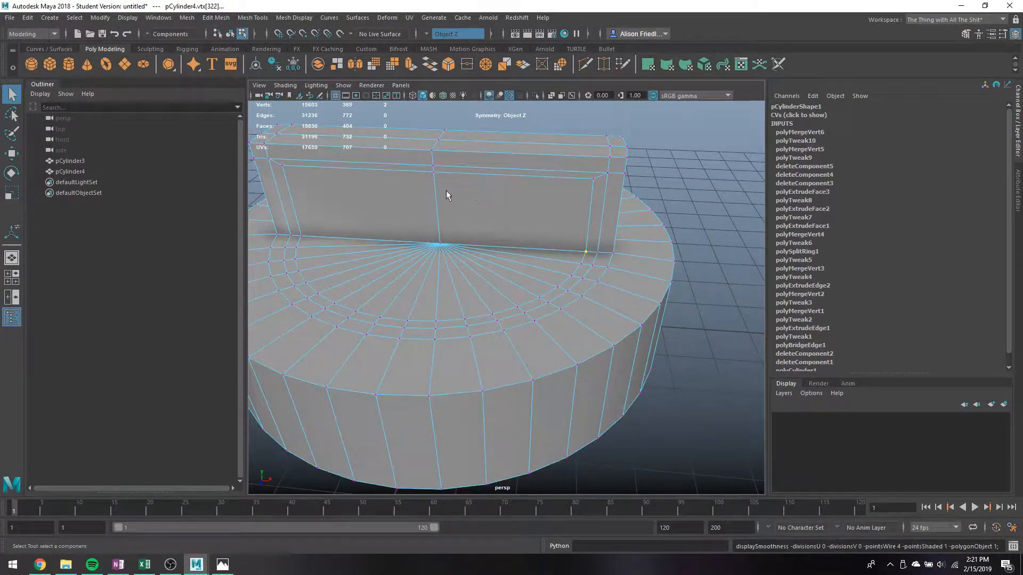
Try to extrude the full face ring of the inset border inward as a groove, extrude it again, and preview it smoothed.
right_click(291, 241)
click(285, 270)
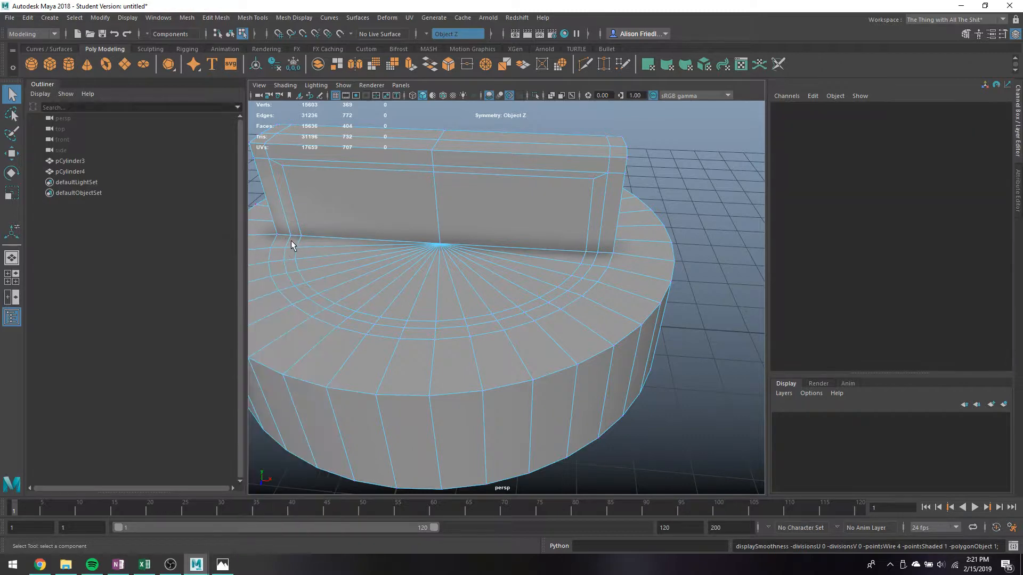
click(291, 241)
shift+double_click(315, 236)
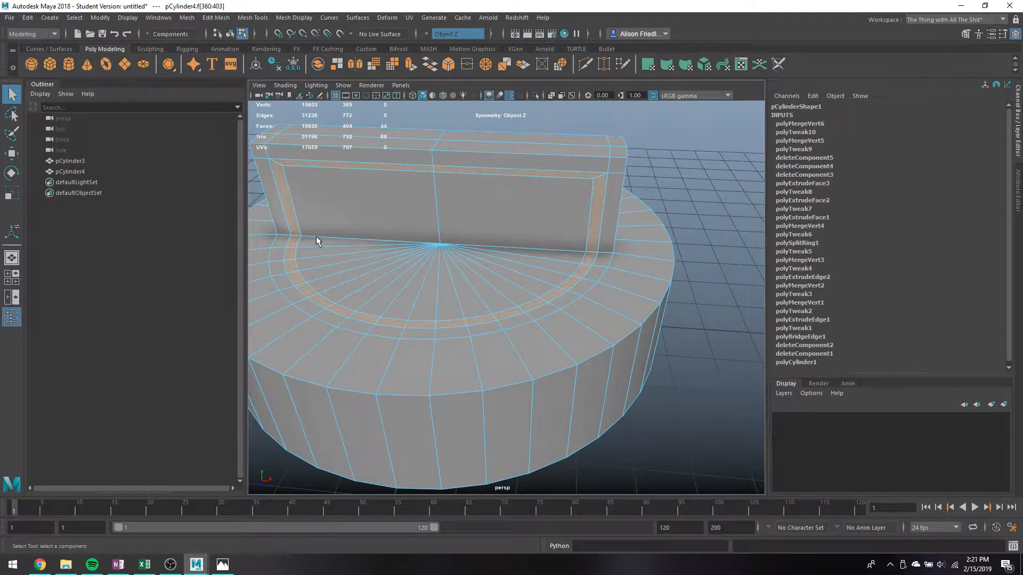
click(411, 64)
alt+drag(418, 132, 494, 192)
key(ctrl+e)
key(3)
Try to delete the stray edges on the rim of the knob's underside.
key(q)
right_drag(397, 174, 388, 165)
alt+drag(388, 165, 375, 164)
double_click(376, 164)
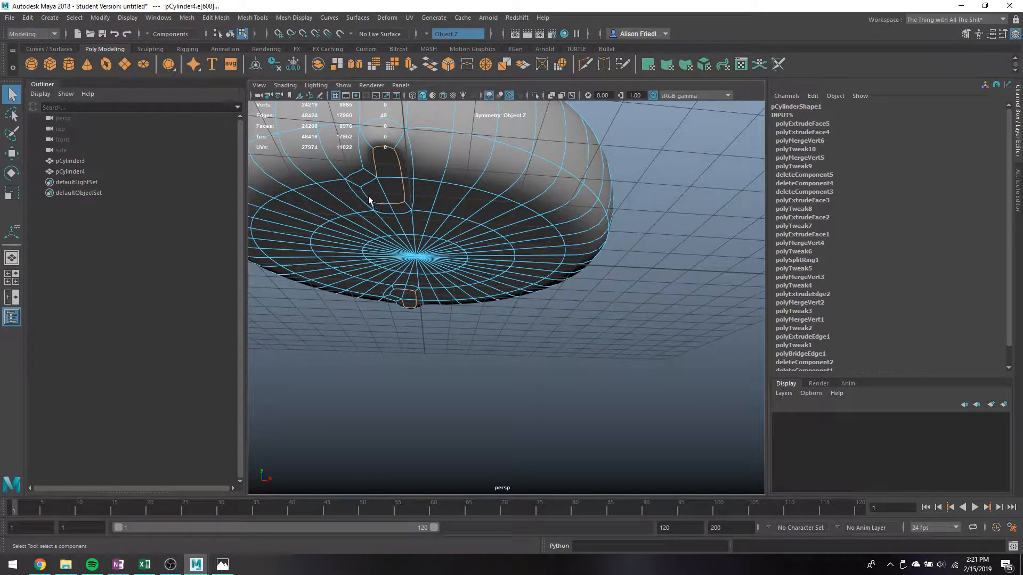
key(t)
key(Delete)
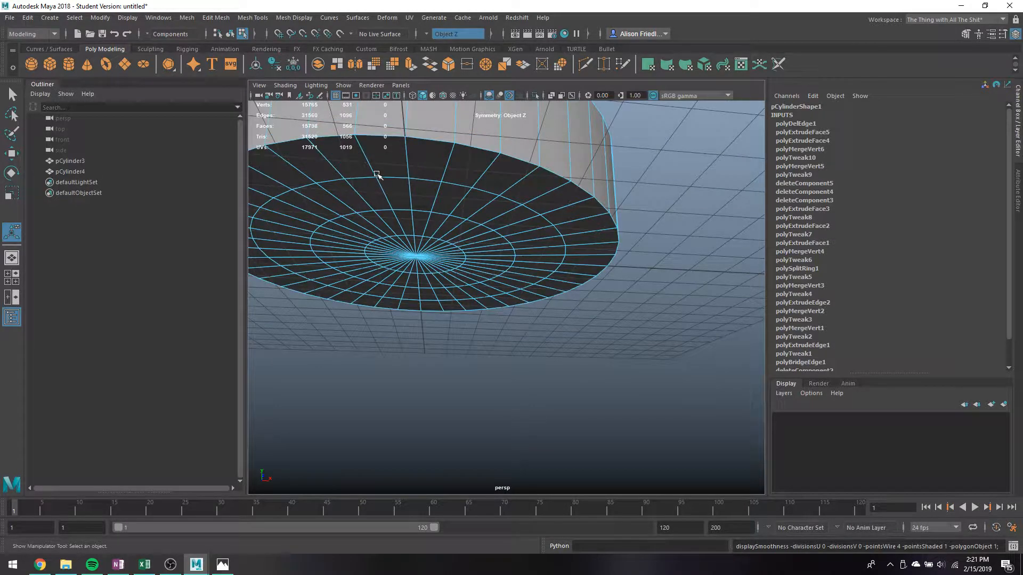
Try to merge the leftover vertices on the underside rim, and check the knob in smoothed and unsmoothed display.
key(q)
right_drag(380, 179, 379, 178)
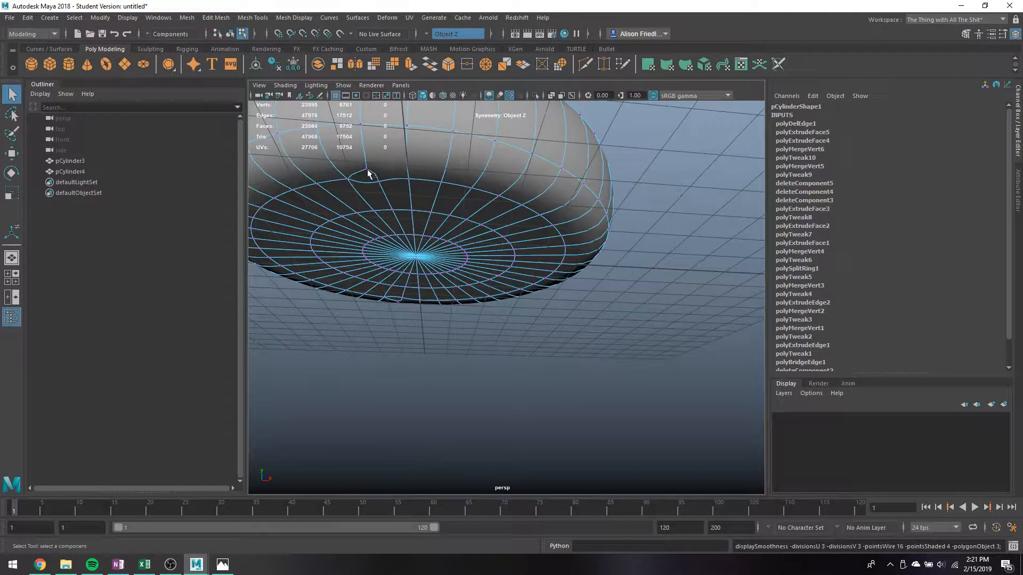
click(367, 169)
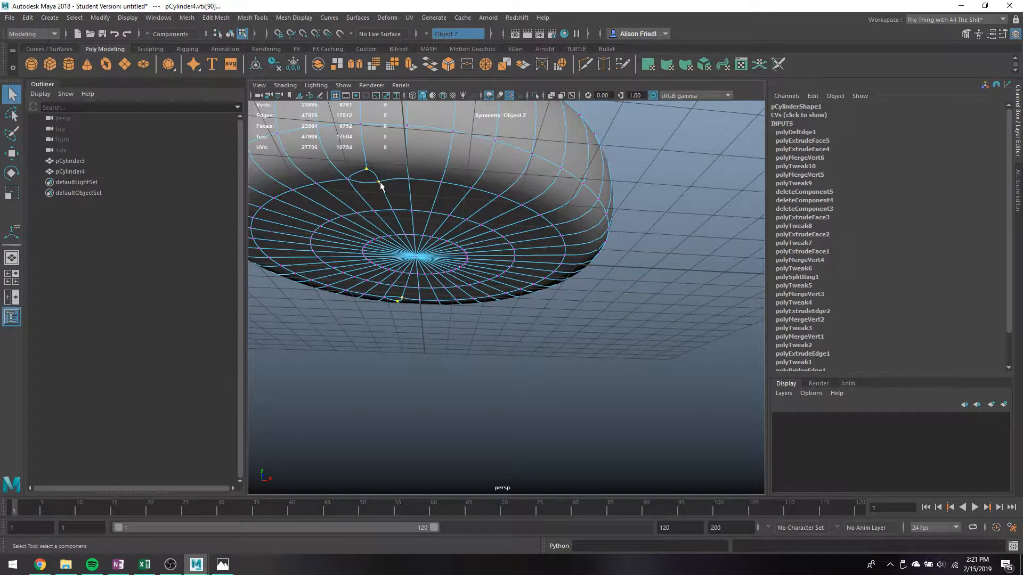
click(486, 64)
alt+drag(507, 207, 486, 186)
key(3)
alt+right_drag(589, 222, 554, 213)
key(1)
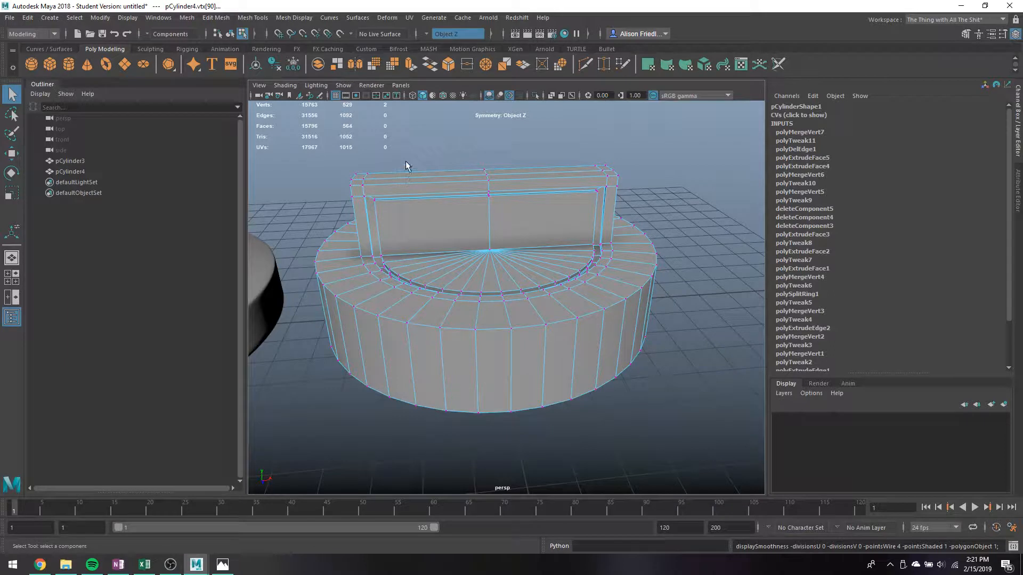
Try to add an edge loop beside the extruded groove with the Insert Edge Loop tool.
click(223, 20)
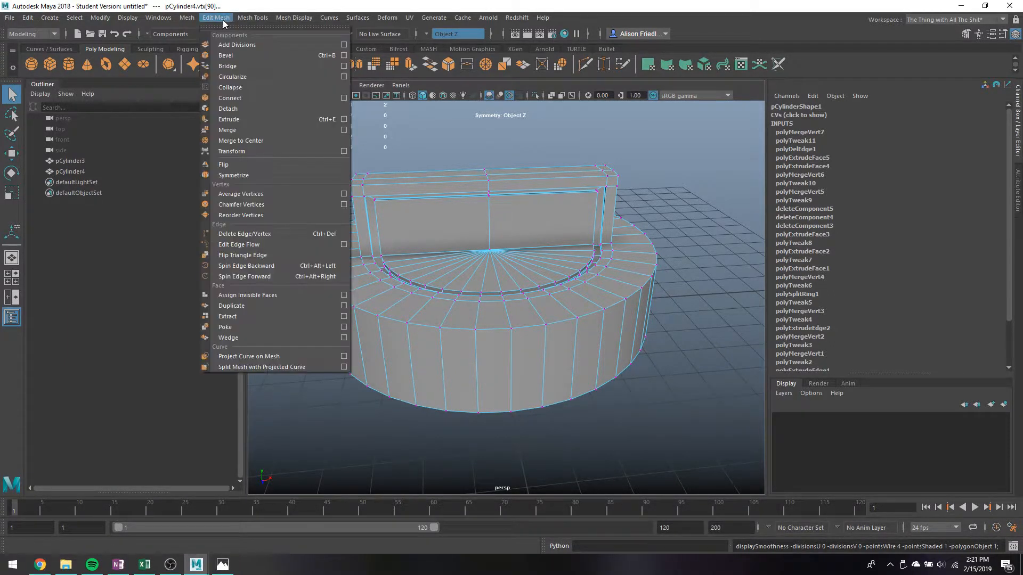
mouse_move(252, 17)
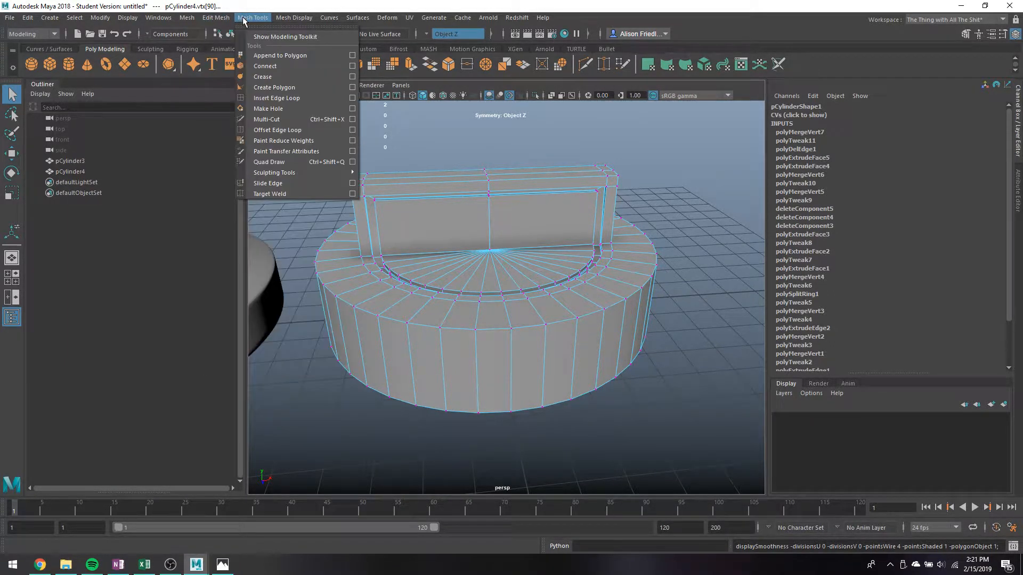
click(268, 98)
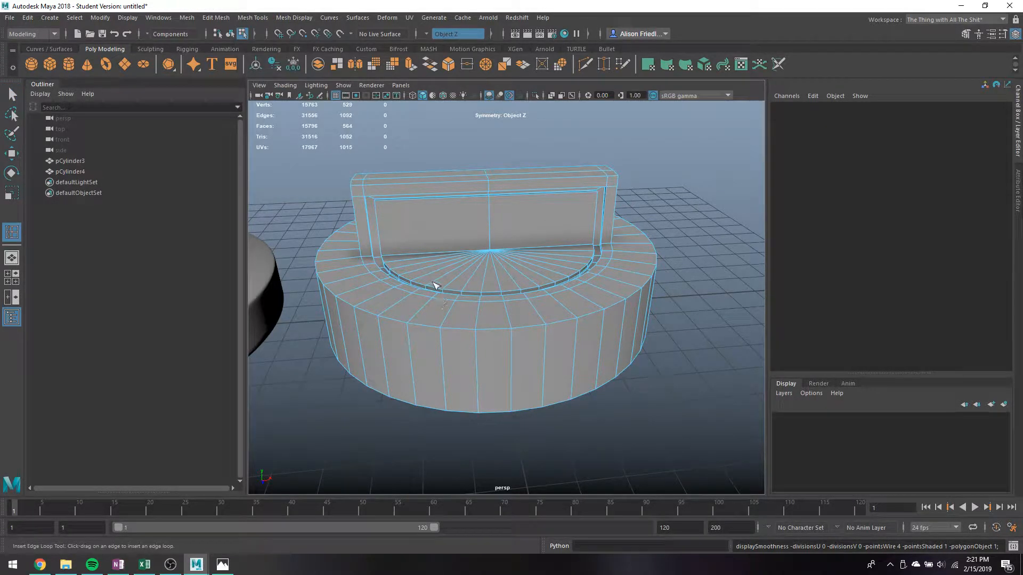
click(435, 287)
scroll(456, 290, up, 5)
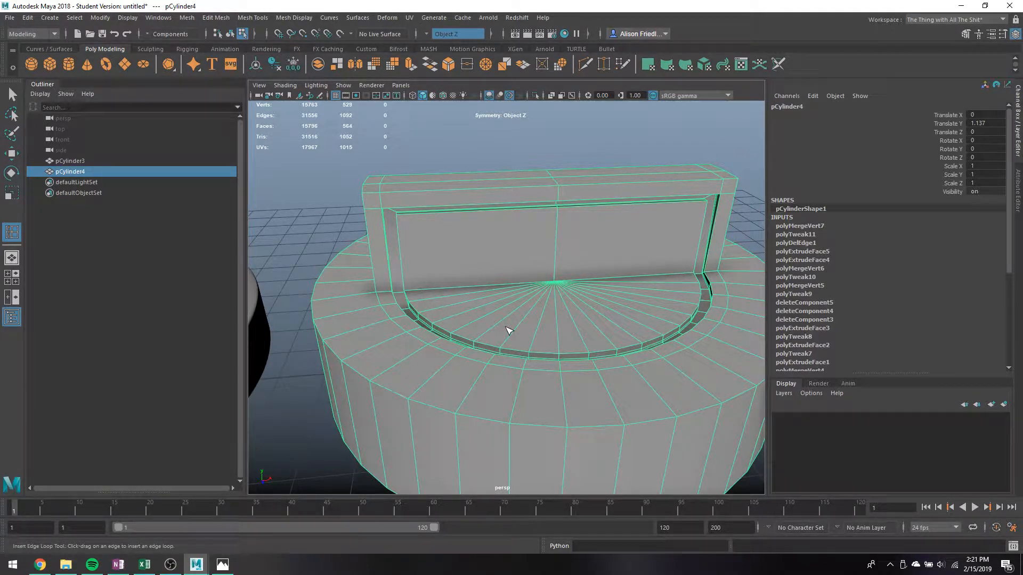
Undo the vertex merge, the edge deletion and both groove extrusions, back to the flat inset border.
click(508, 331)
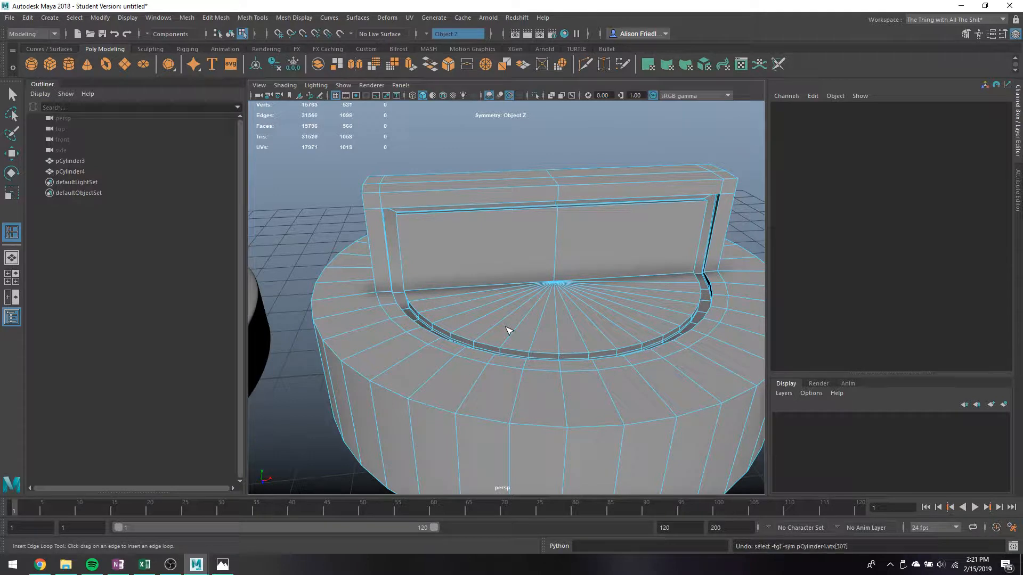
click(505, 328)
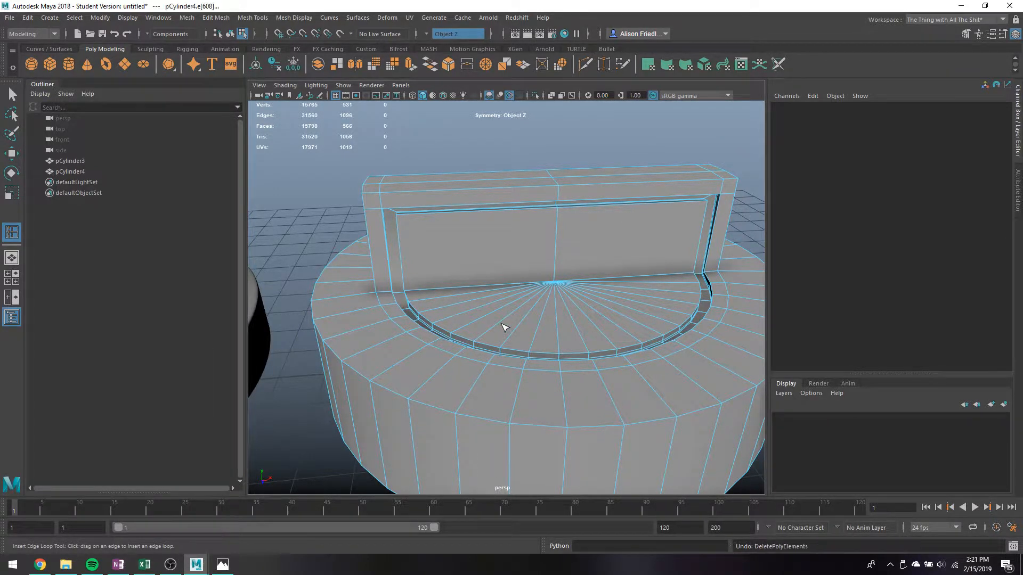
key(ctrl+z)
key(ctrl+z)
key(ctrl+z)
key(ctrl+z)
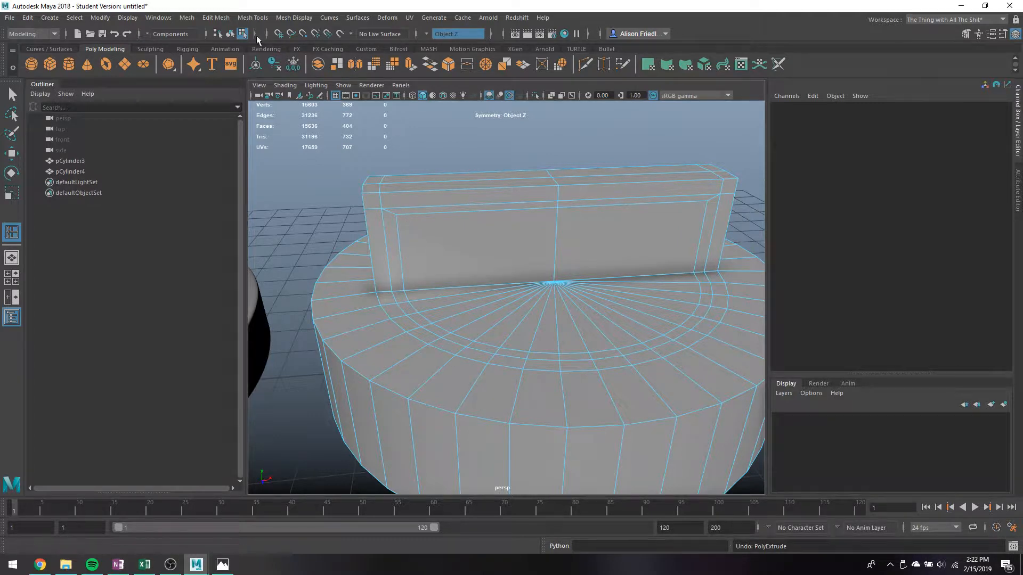
Insert an edge loop around the middle of the inset border on both sides of the grip.
click(253, 17)
click(283, 99)
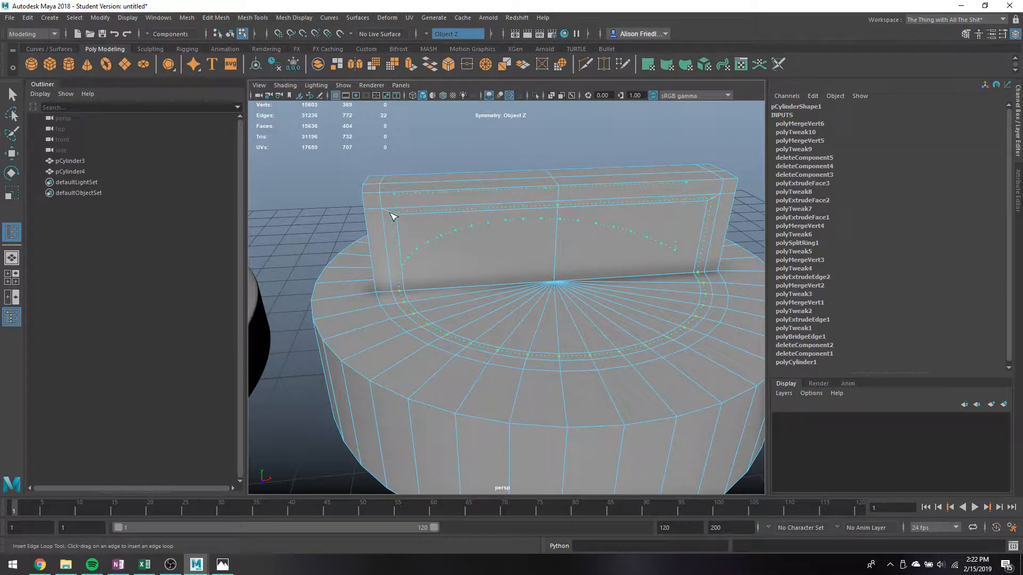
click(393, 217)
Select the outer face ring of the split inset border and extrude it inward to form a narrow groove.
key(q)
right_click(388, 228)
click(392, 208)
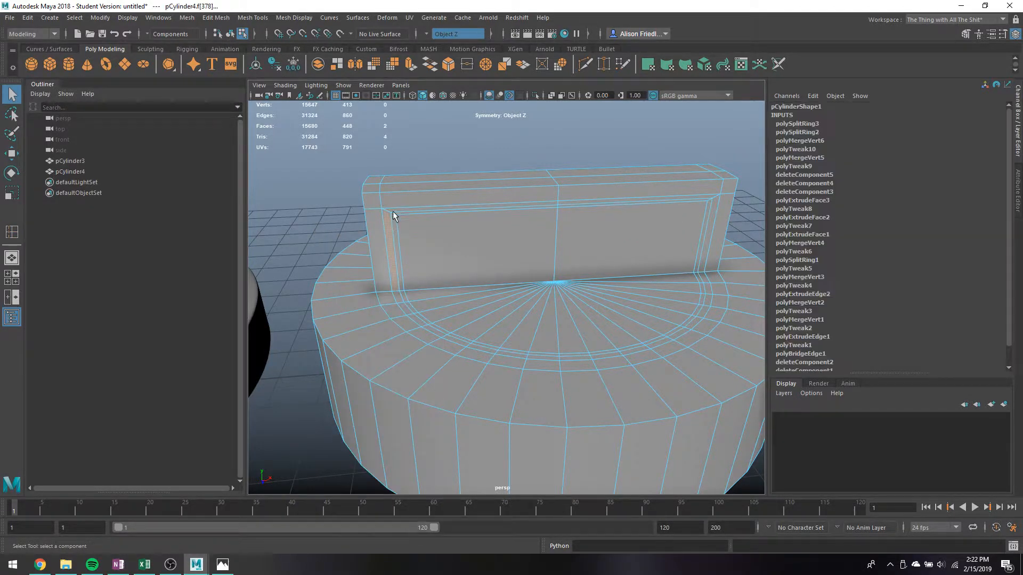
shift+double_click(391, 209)
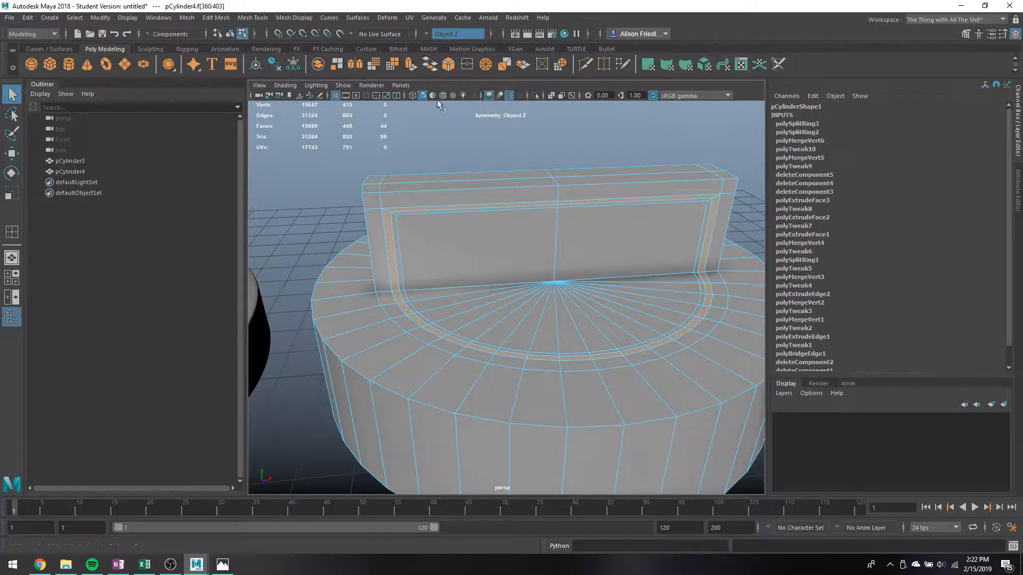
click(411, 64)
alt+drag(587, 242, 594, 255)
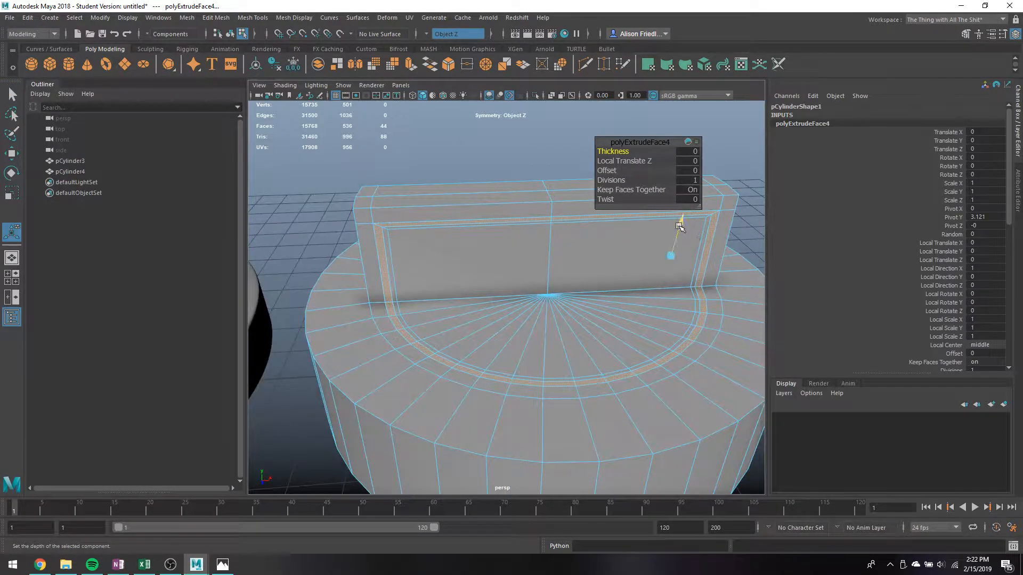
drag(679, 225, 675, 234)
Extrude the groove's face ring a second time, preview the mesh smoothed, and select the knob as a whole object.
key(ctrl+e)
key(3)
right_drag(497, 225, 503, 164)
click(503, 164)
click(472, 250)
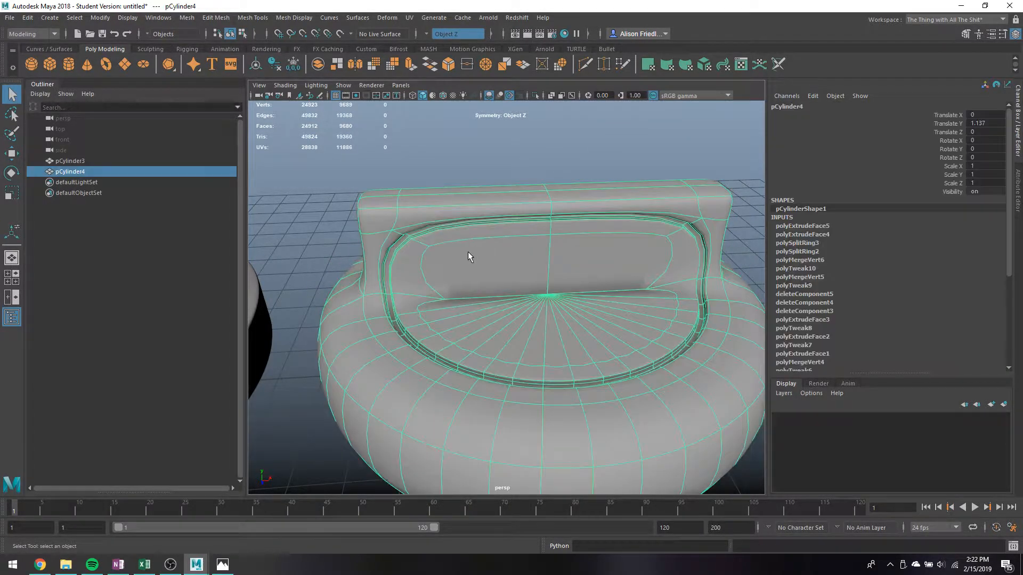
Insert a supporting edge loop near each end of the unsmoothed grip with Insert Edge Loop, then preview the mesh smoothed.
key(1)
scroll(336, 216, up, 6)
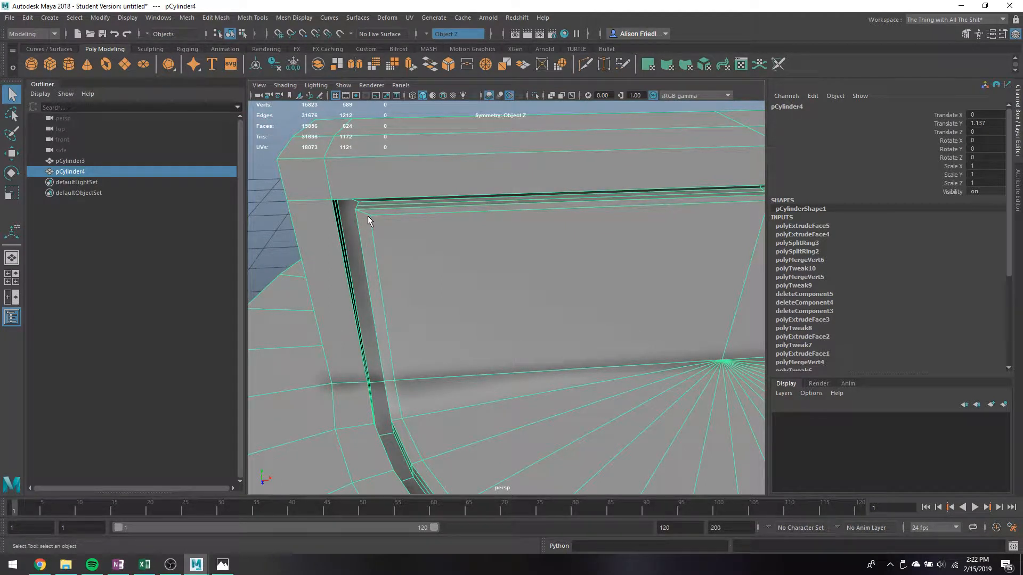
click(253, 18)
click(277, 108)
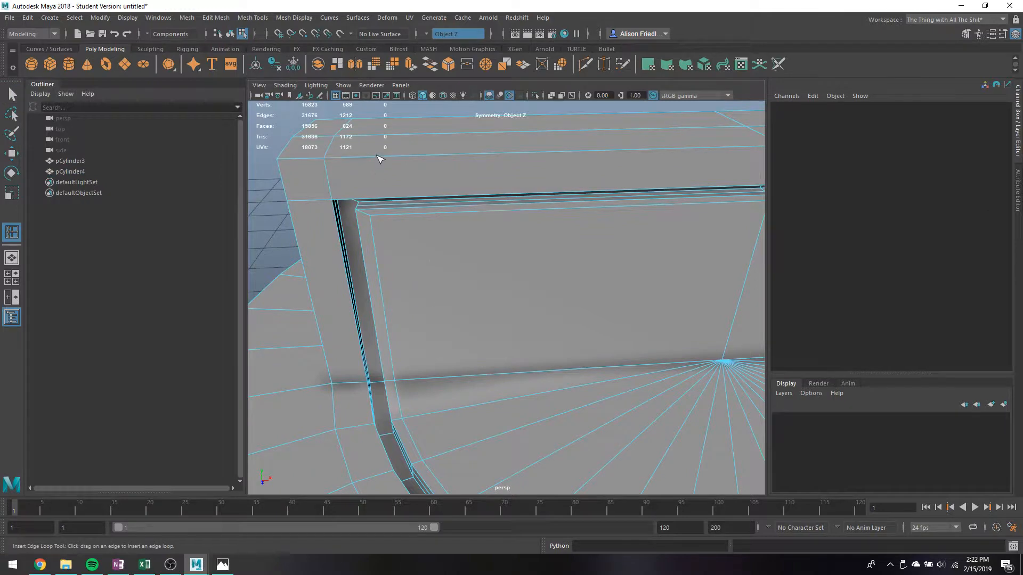
click(379, 158)
alt+drag(475, 206, 492, 265)
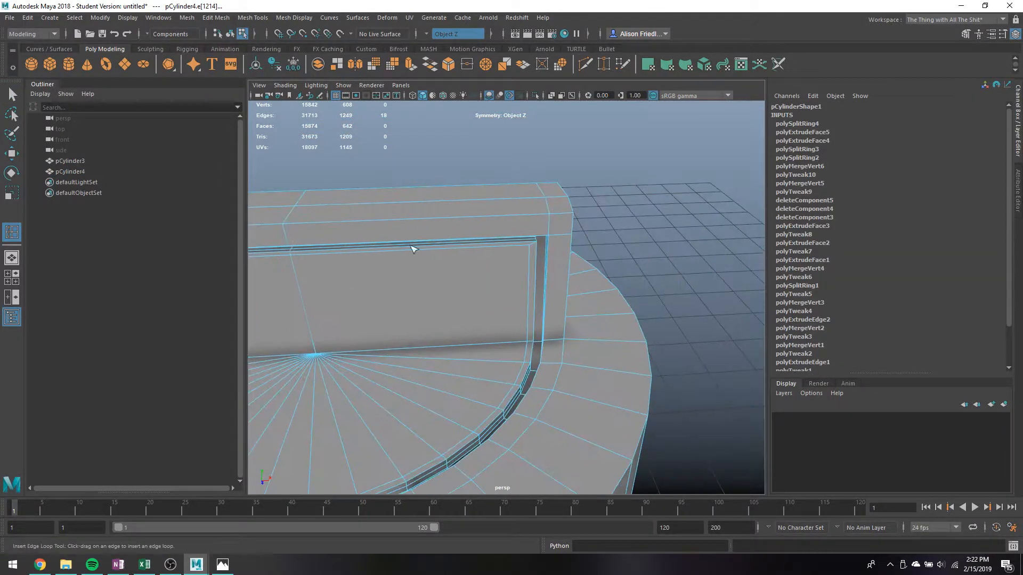
click(537, 220)
key(3)
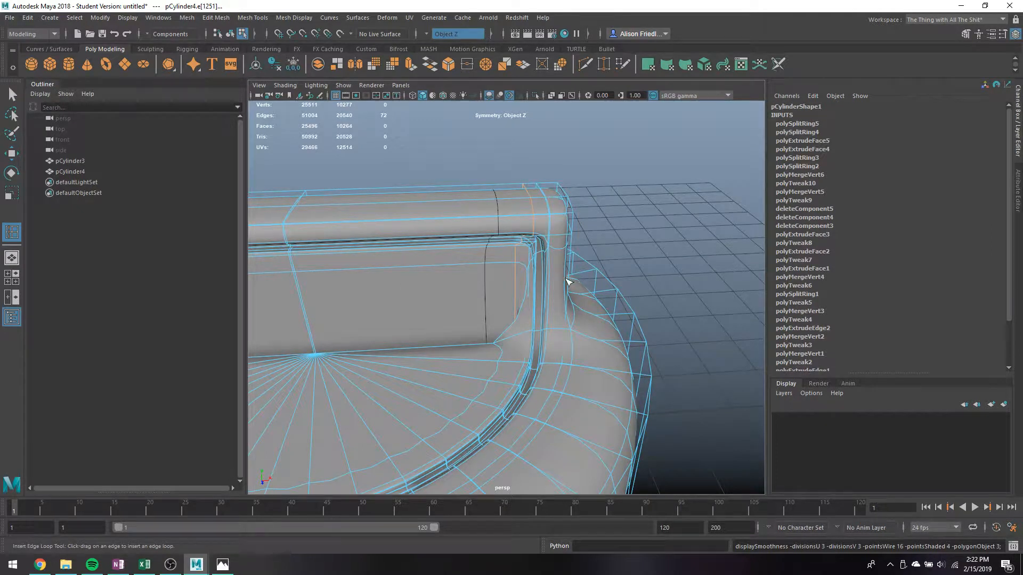
Insert supporting edge loops along the grip's lower edge, below its top edge and along its long upper edges.
drag(539, 292, 536, 295)
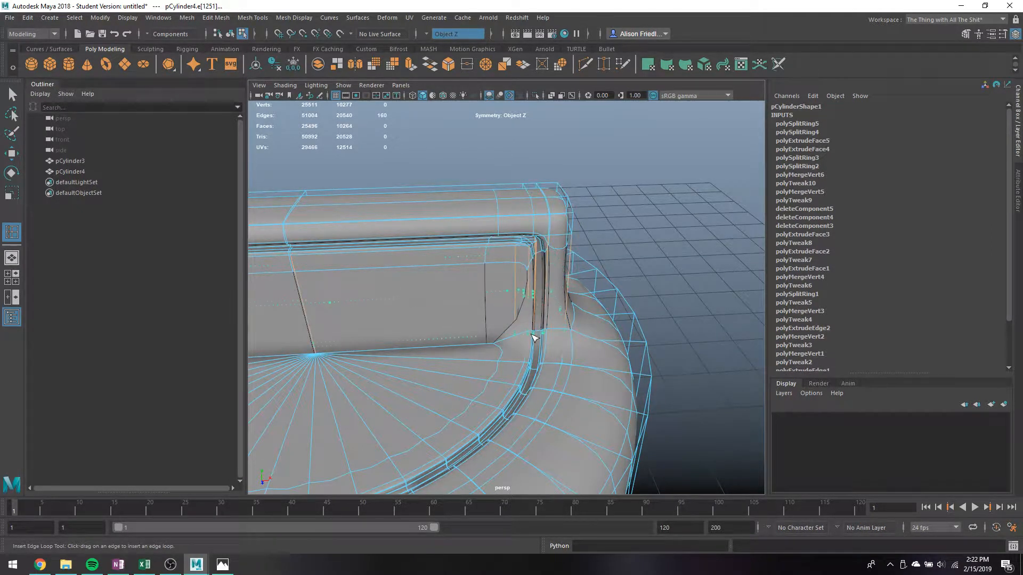
drag(539, 340, 541, 339)
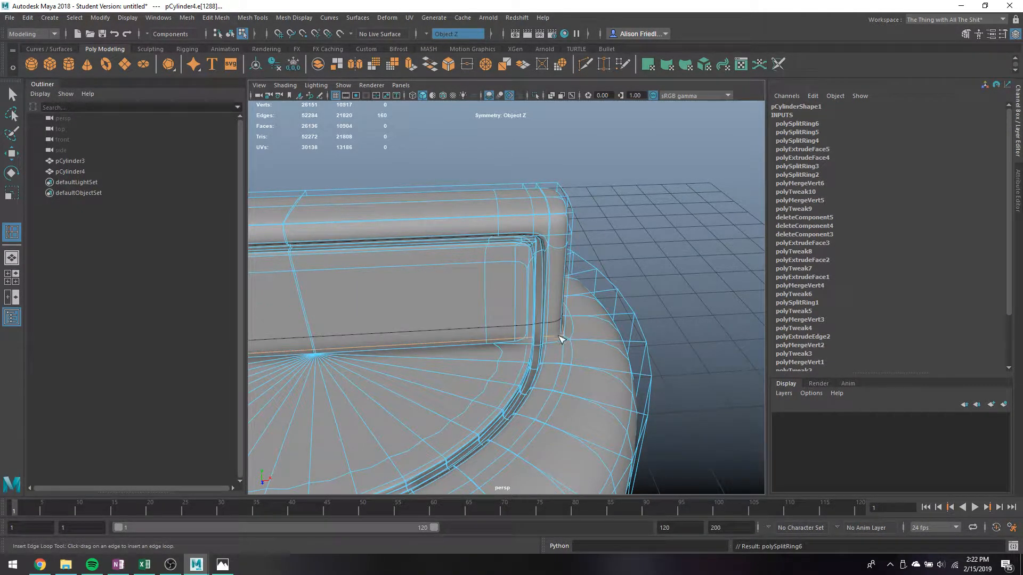
drag(565, 243, 469, 264)
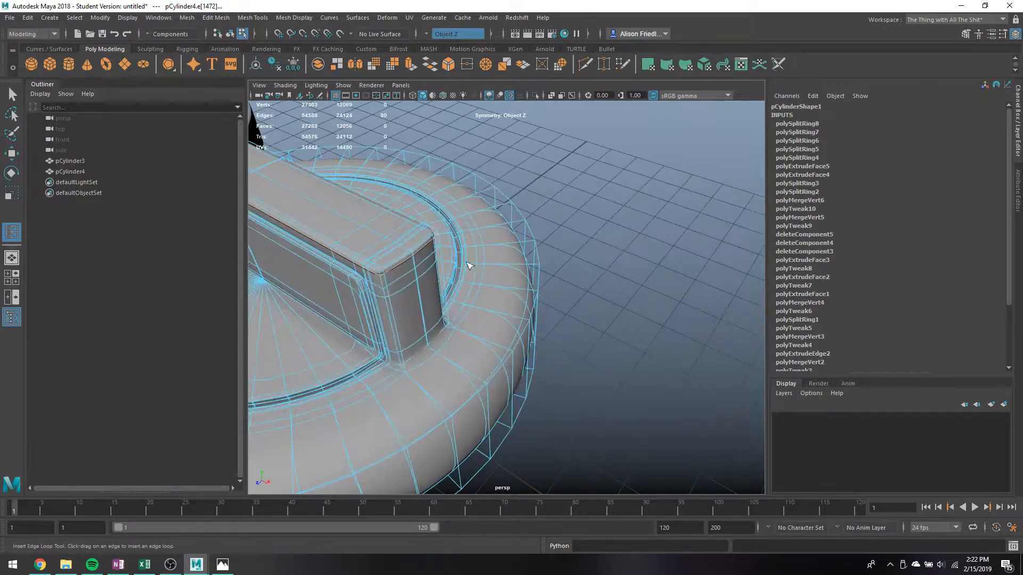
drag(393, 266, 394, 265)
drag(423, 336, 495, 347)
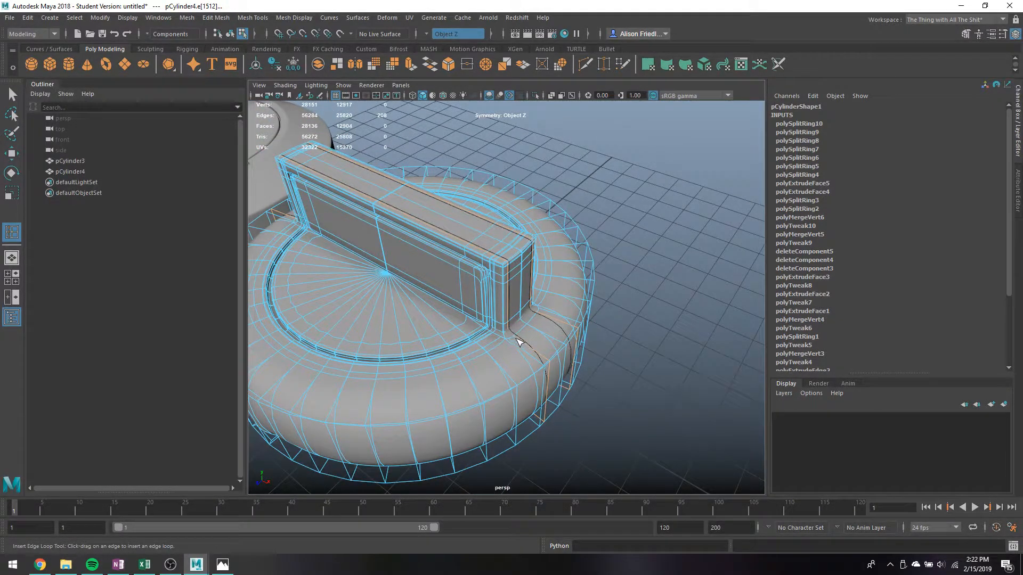
Insert supporting edge loops outside the groove and where the grip meets the base, and deselect the knob in object mode.
drag(513, 341, 402, 348)
click(418, 338)
click(409, 343)
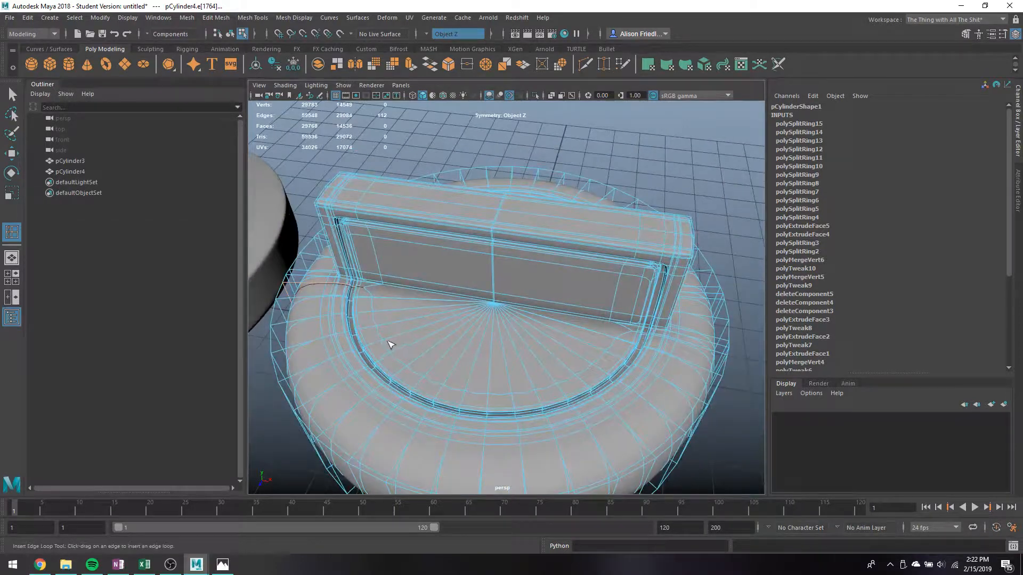
click(373, 351)
key(q)
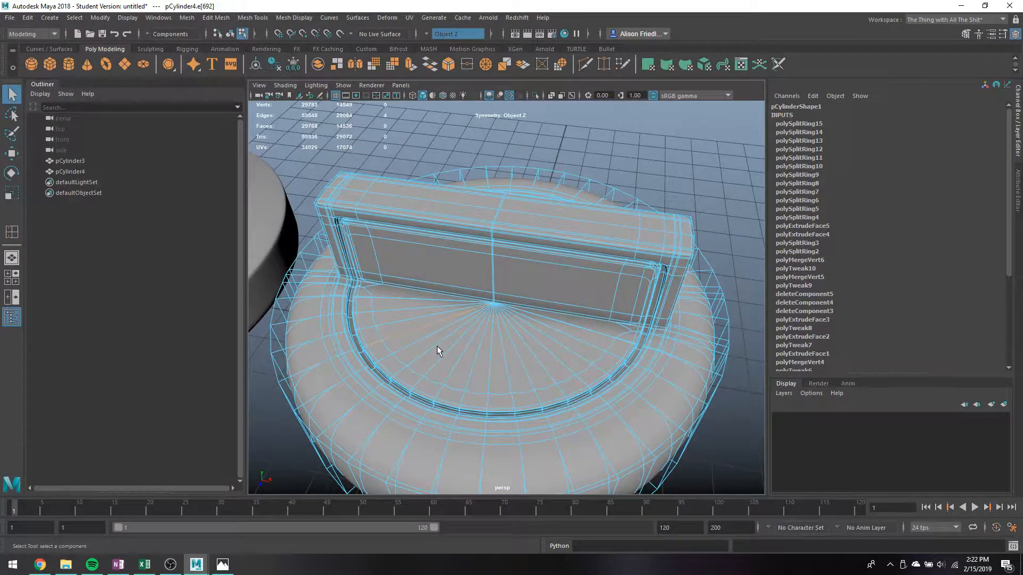
right_drag(472, 243, 511, 216)
click(641, 210)
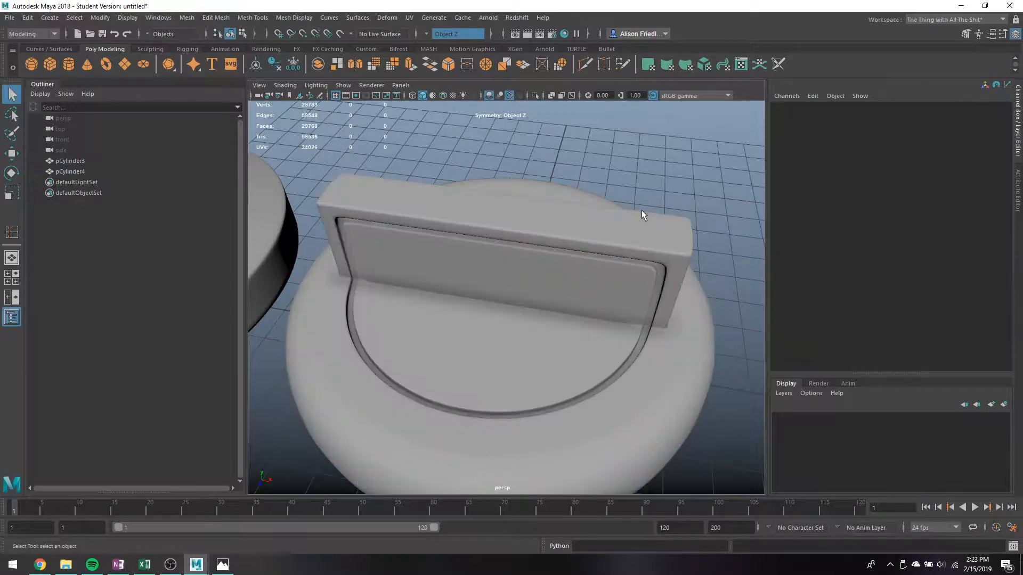
alt+drag(642, 209, 615, 212)
Select the edge loop around the base's outer top rim on the unsmoothed knob and move it down to slope the top.
click(356, 270)
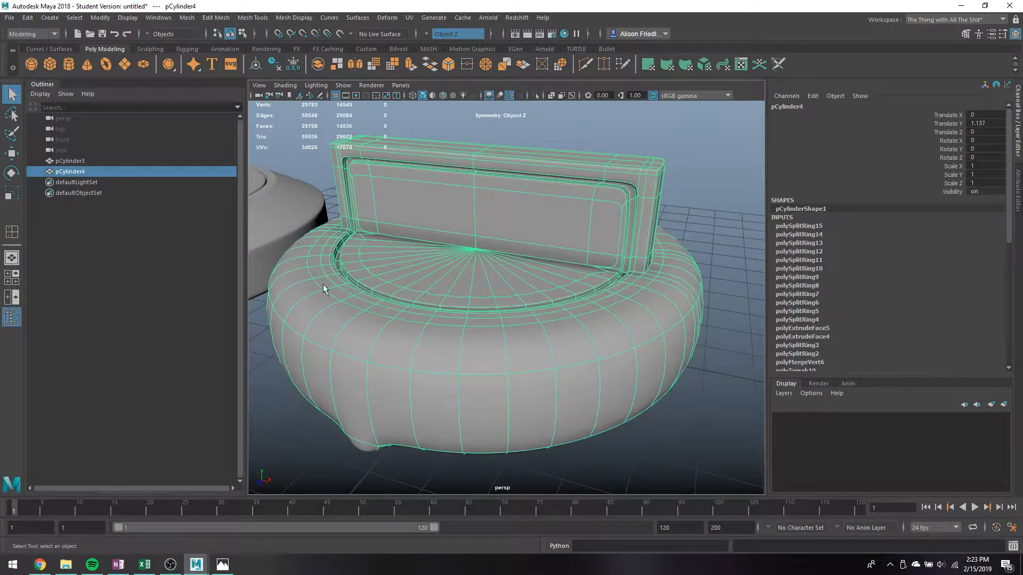
right_drag(323, 283, 292, 333)
click(292, 328)
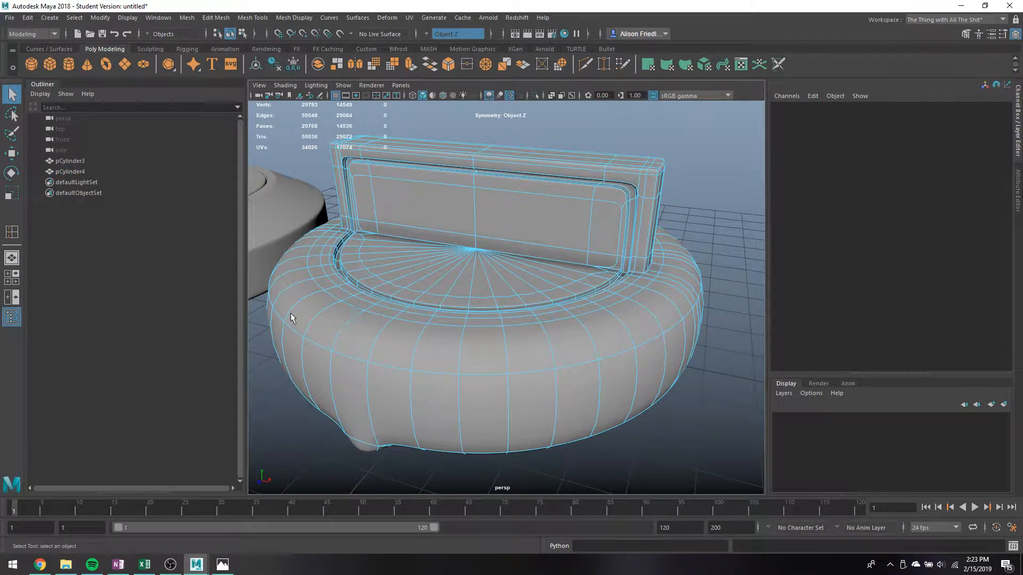
key(1)
right_drag(293, 256, 277, 315)
double_click(277, 314)
key(w)
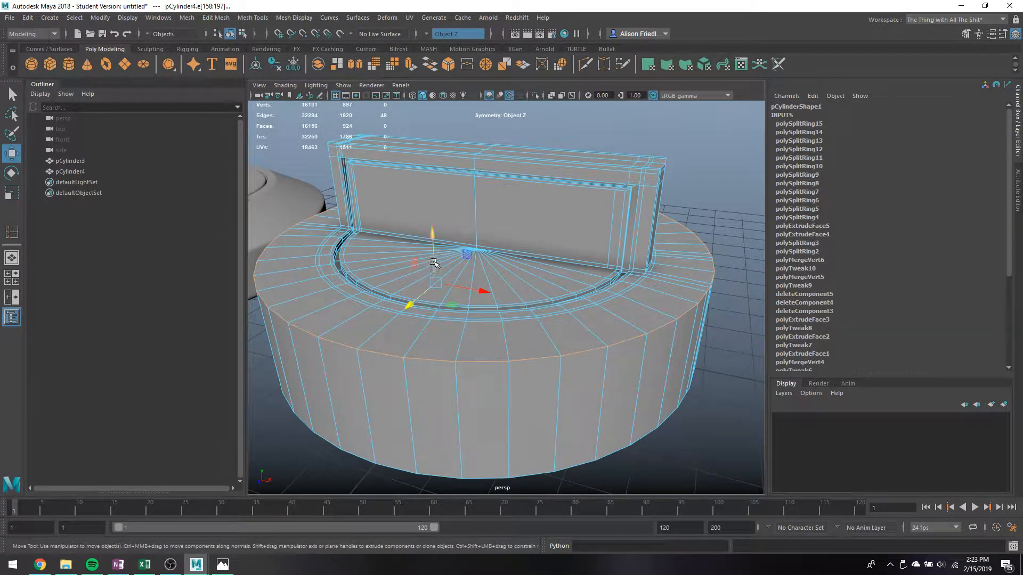
drag(434, 269, 376, 325)
Insert supporting edge loops just above and below the outer rim and near the base's bottom edge, and preview the mesh smoothed.
shift+right_drag(377, 325, 320, 369)
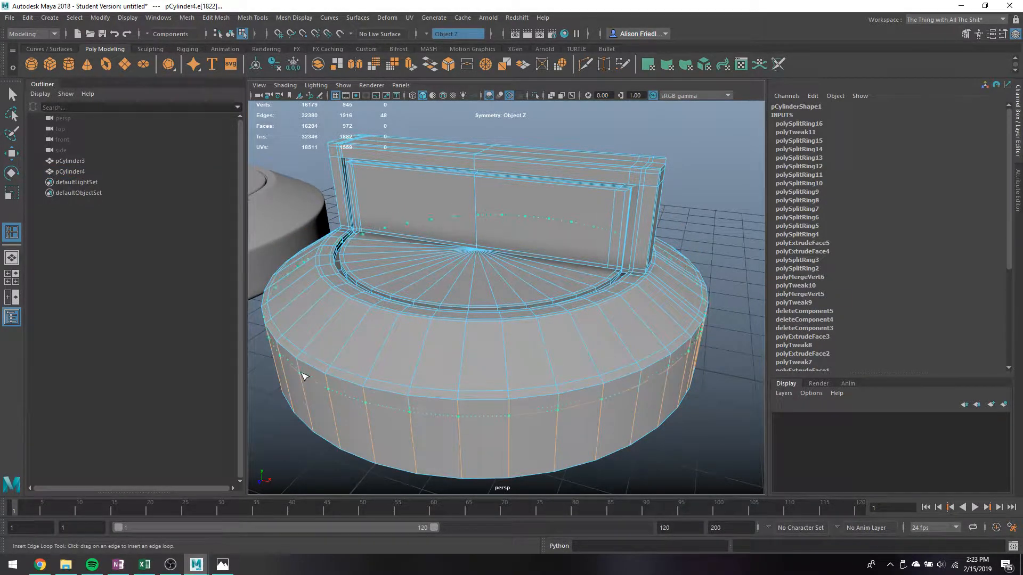
drag(302, 366, 317, 429)
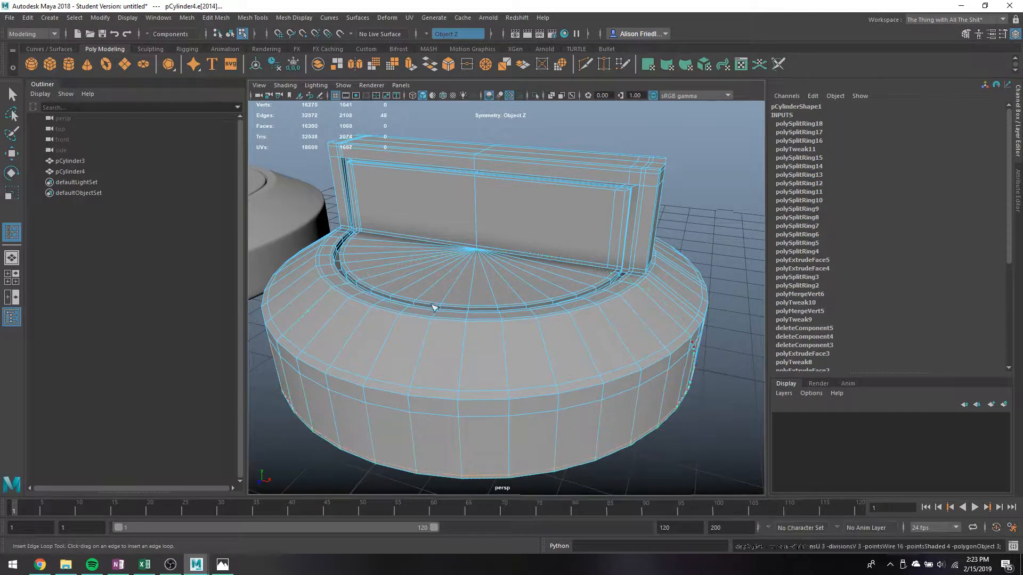
key(3)
Deselect the smoothed knob in object mode and compare its shape with the finished example beside it.
right_drag(457, 258, 509, 243)
click(754, 273)
click(700, 253)
alt+right_drag(701, 256, 568, 278)
alt+middle_drag(567, 278, 598, 283)
alt+drag(583, 286, 612, 269)
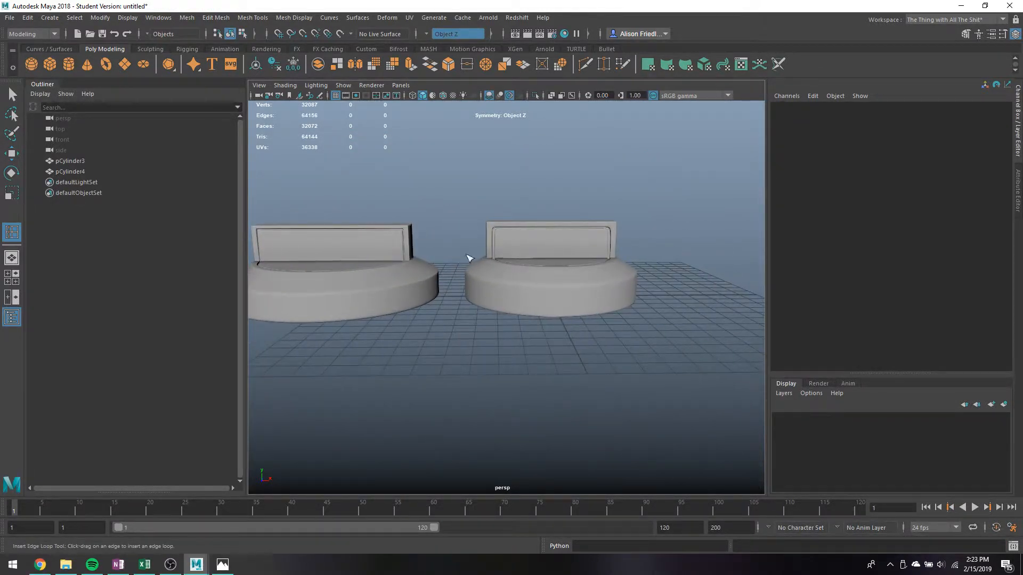